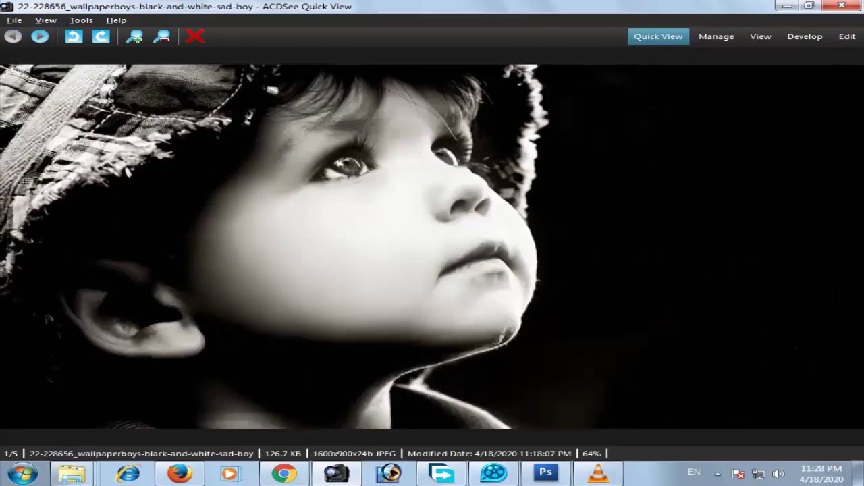
Open 22-228656_wallpaperboys-black-and-white-sad-boy from New folder (2) in Photoshop
key(Left)
key(Right)
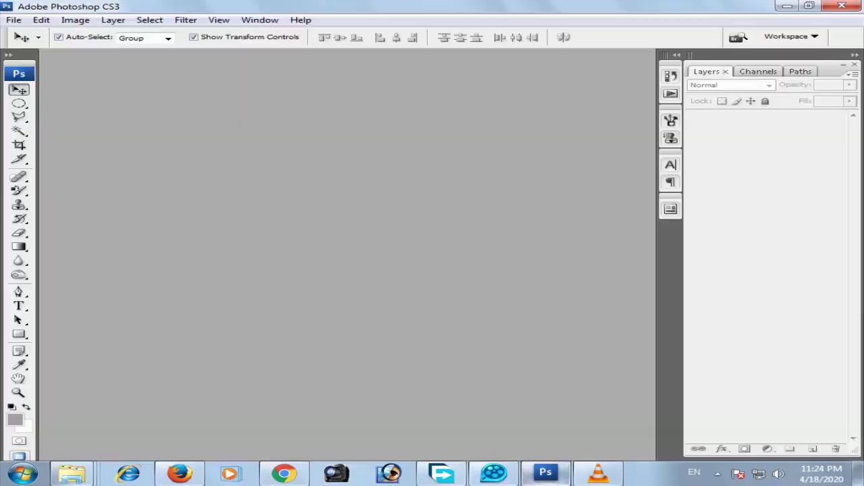
mouse_move(546, 473)
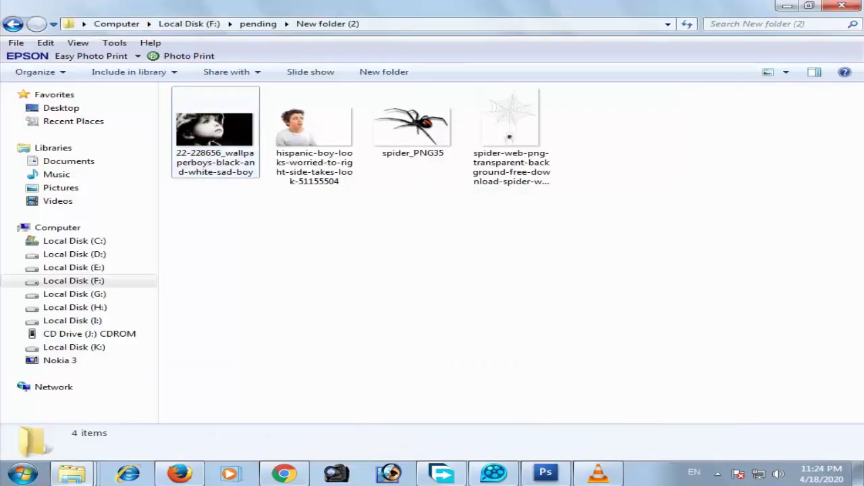
drag(215, 132, 546, 473)
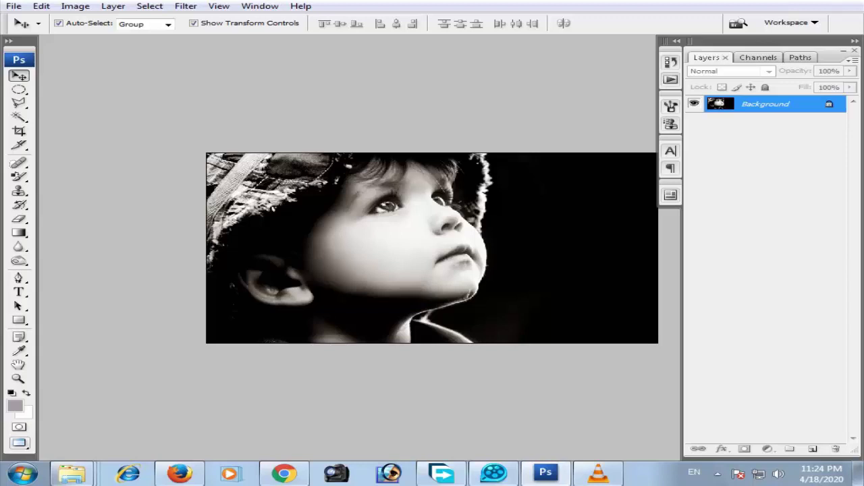
Convert the boy photo's locked Background into a regular layer and flip it horizontally
double_click(757, 104)
key(Return)
key(alt+e)
key(a)
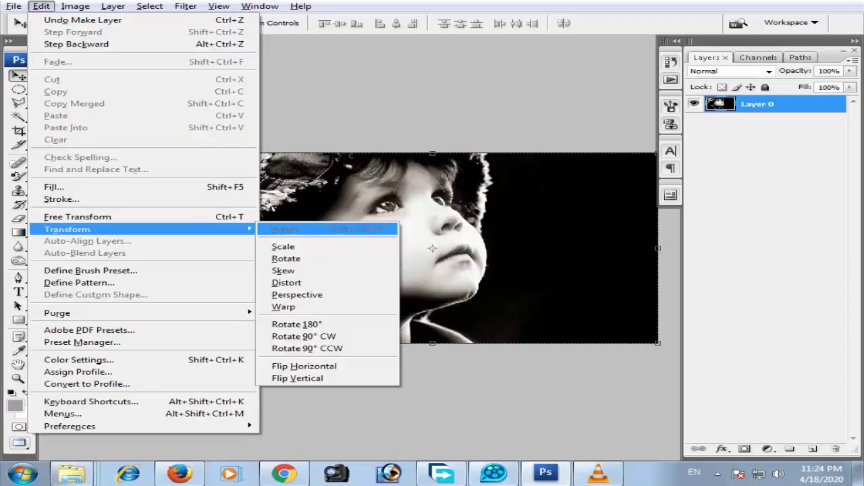
key(h)
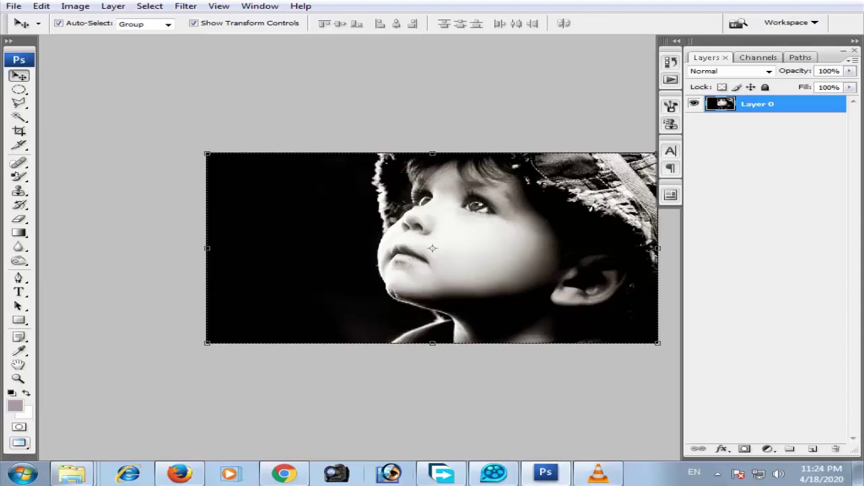
Open the spider-web PNG with the transparent background from New folder (2) in Photoshop
right_click(389, 472)
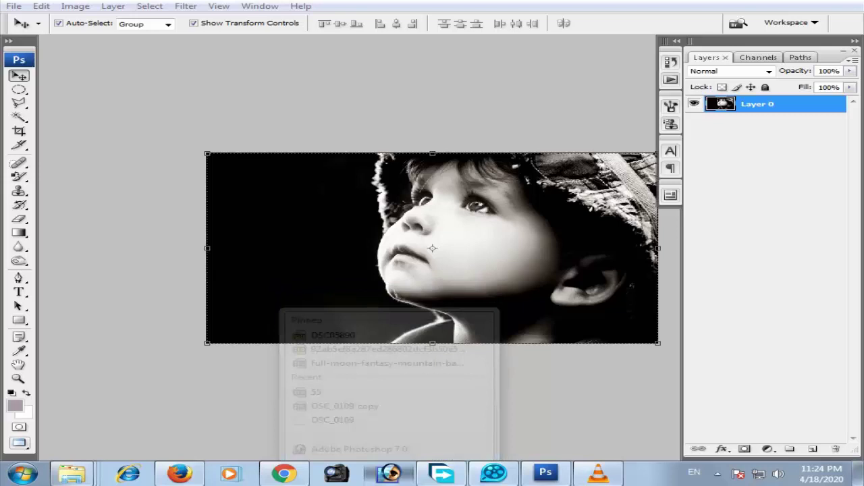
click(546, 473)
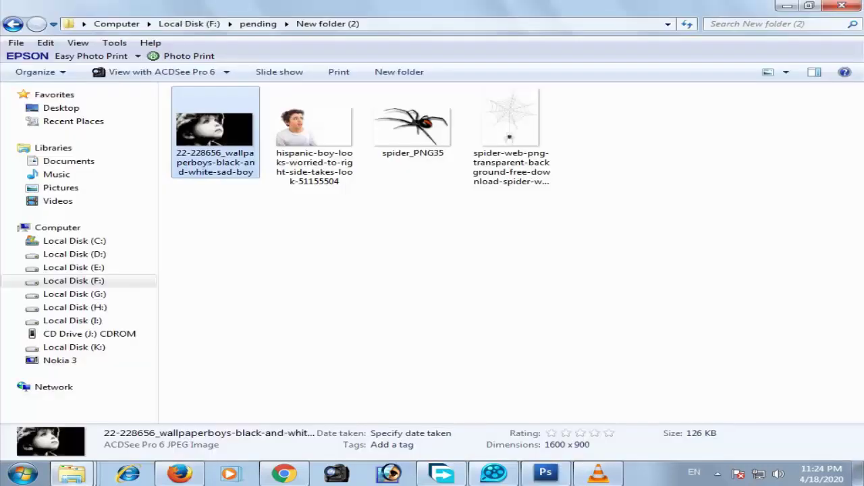
drag(512, 128, 533, 433)
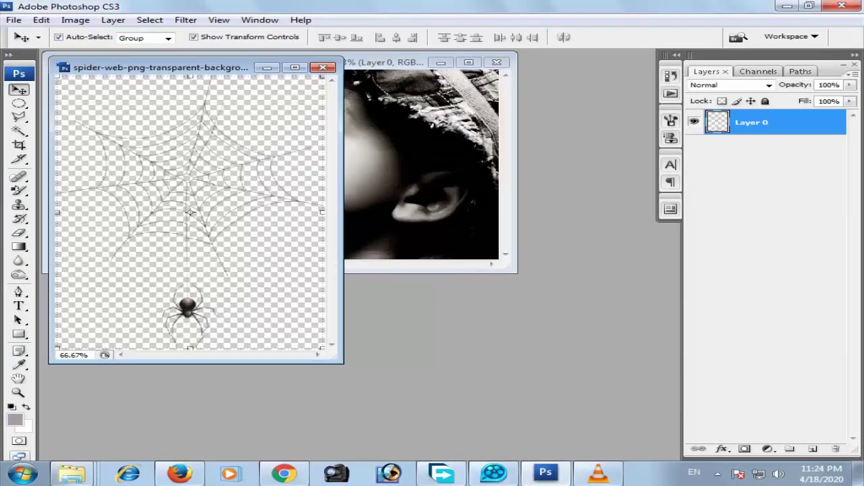
Copy the entire spider-web image, paste it into the boy photo as a new layer, and maximize the photo's view
click(203, 203)
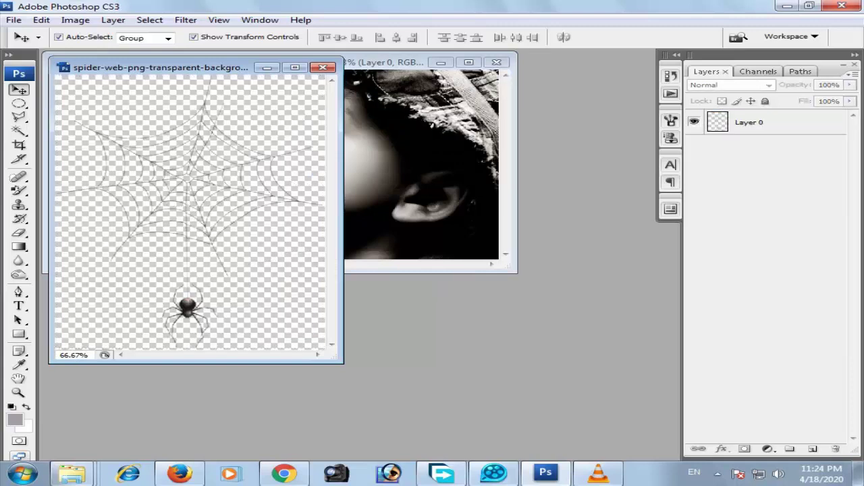
click(752, 123)
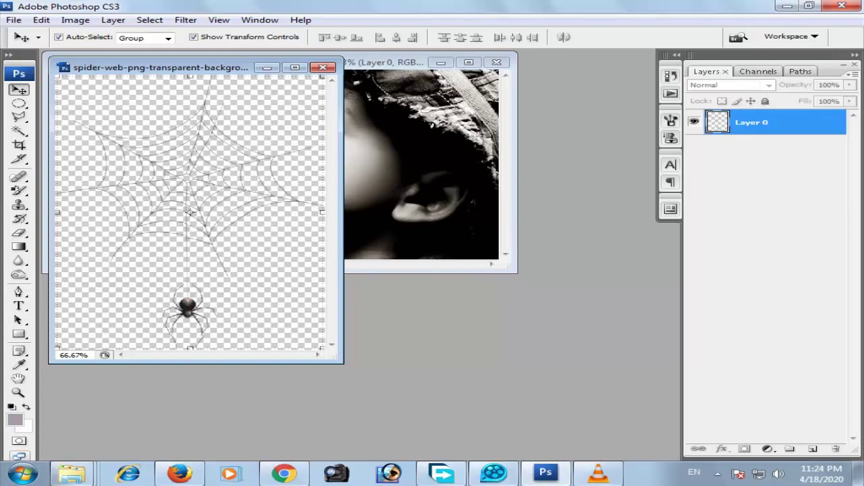
key(ctrl+t)
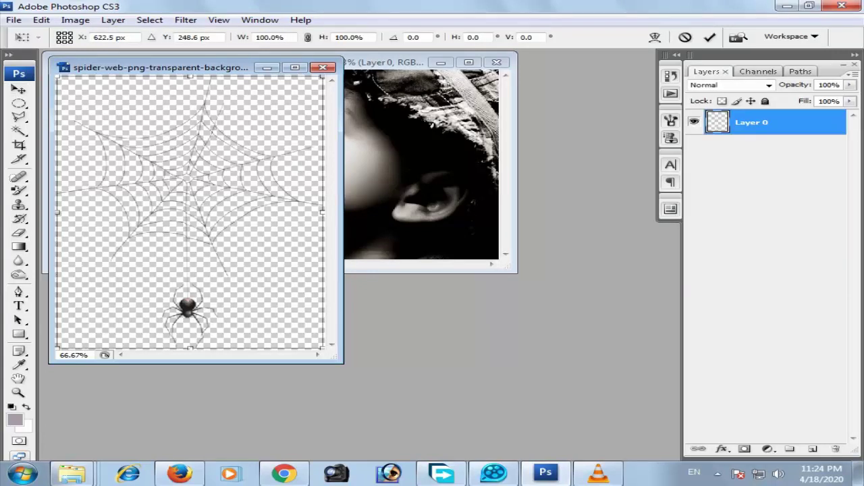
click(389, 63)
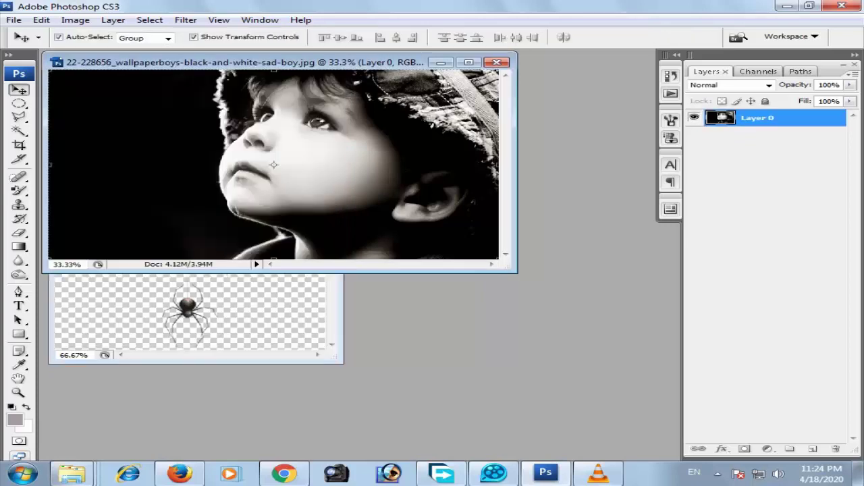
key(ctrl+Tab)
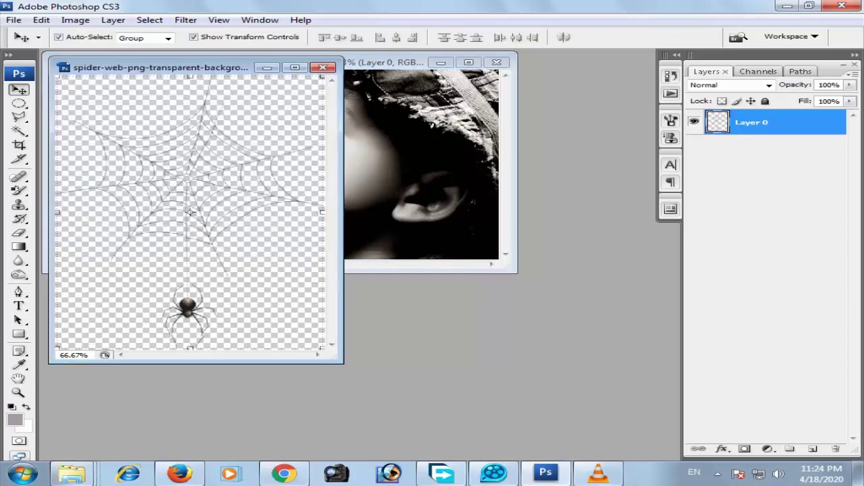
key(ctrl+a)
key(ctrl+c)
key(ctrl+Tab)
key(ctrl+v)
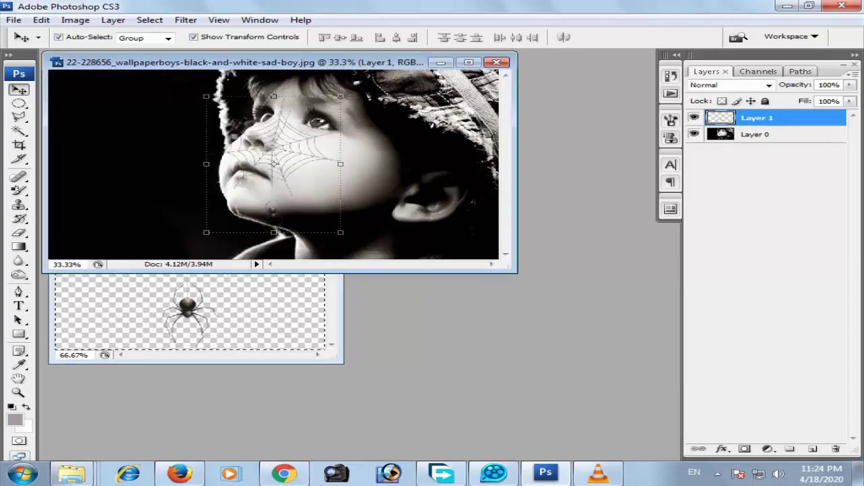
key(f)
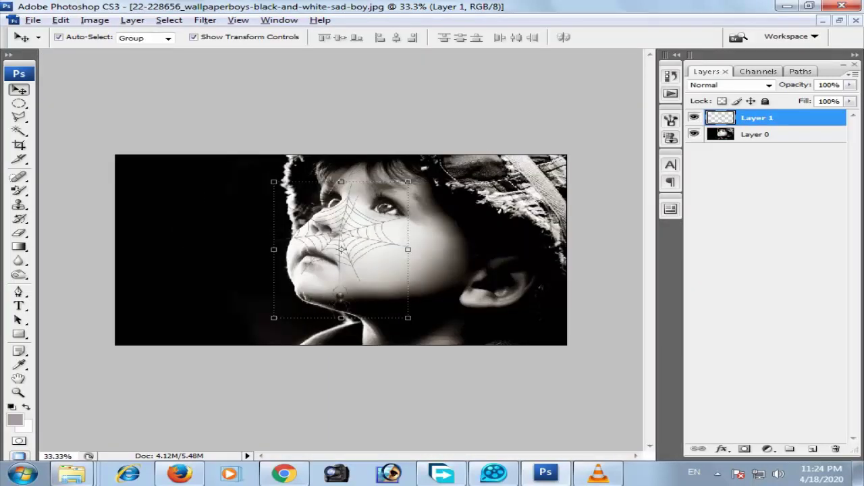
Enlarge the pasted web over the boy's face to about 165.6% width and 156.1% height
drag(408, 182, 445, 144)
drag(341, 250, 363, 261)
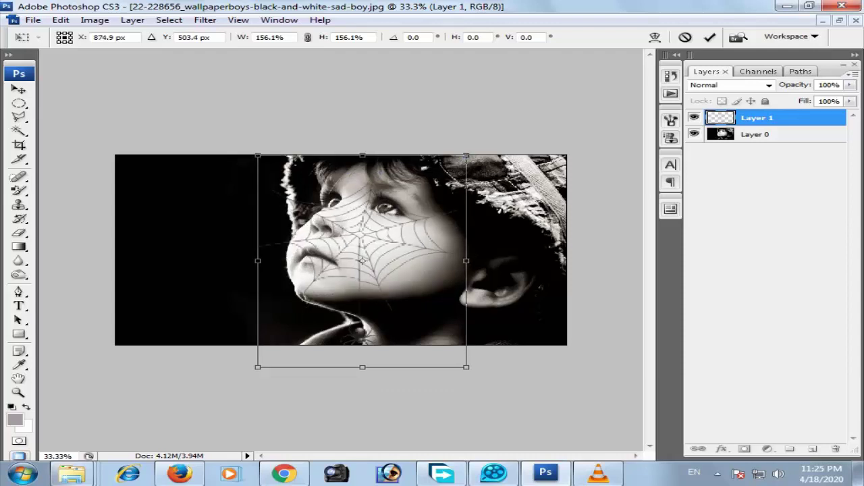
drag(466, 261, 479, 261)
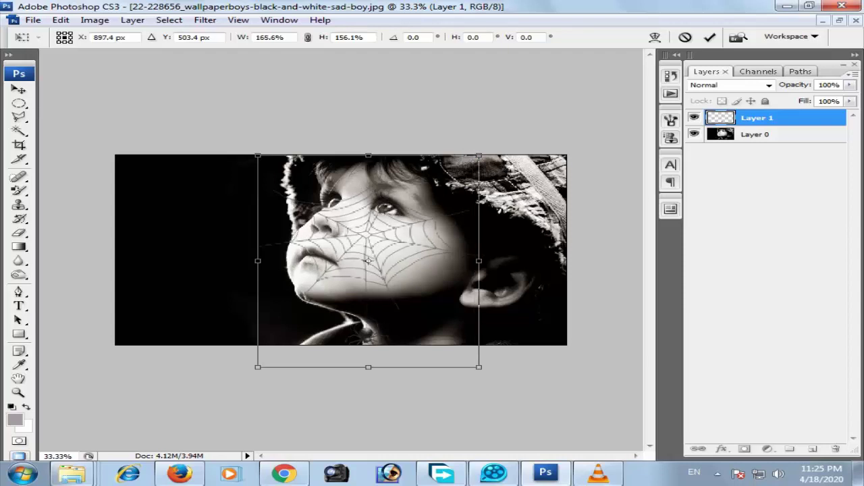
key(Return)
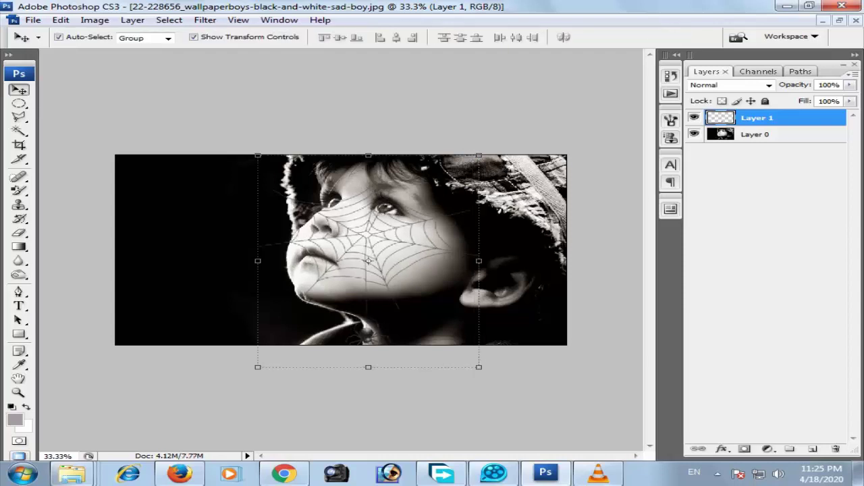
Rotate the web about 38.5° clockwise and move it over the boy's nose, mouth and cheek
key(ctrl+plus)
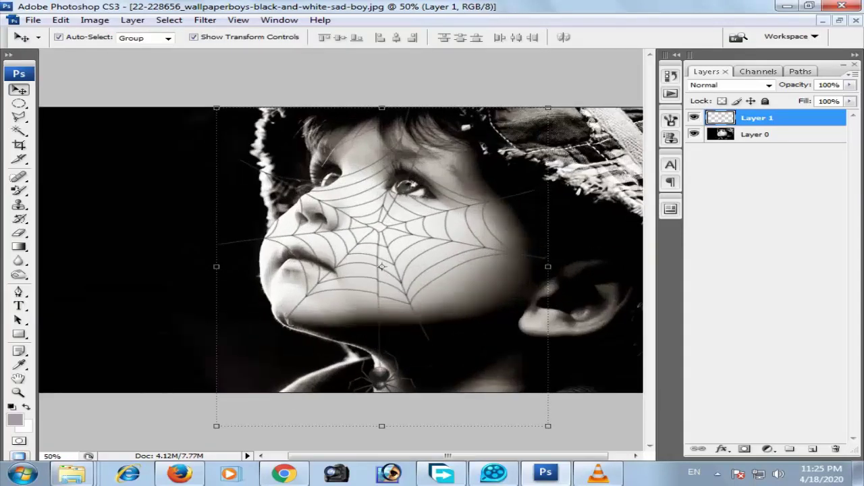
key(ctrl+minus)
key(ctrl+minus)
drag(454, 173, 505, 234)
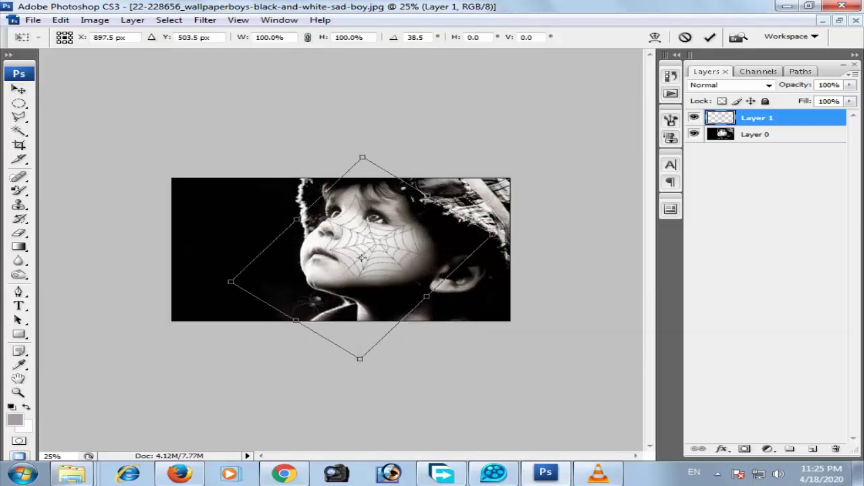
drag(378, 271, 344, 259)
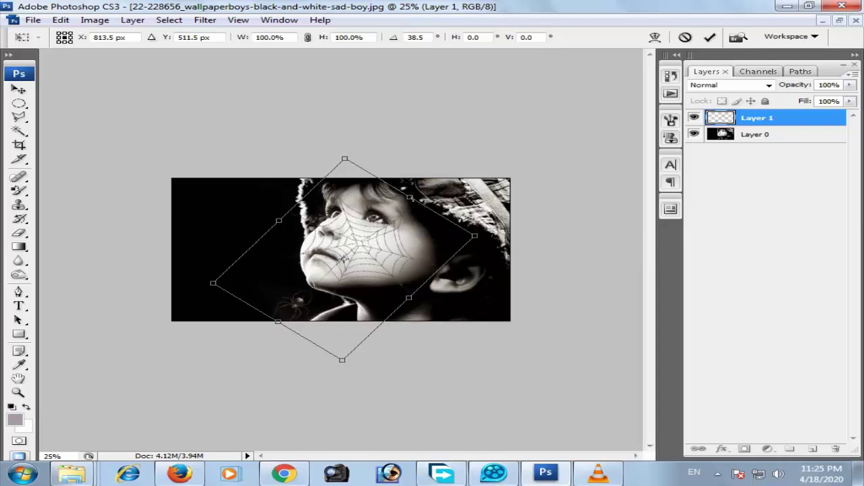
key(Return)
Rotate the web about 9.4° further clockwise and nudge it slightly up and to the left on the face
key(ctrl+0)
key(ctrl+minus)
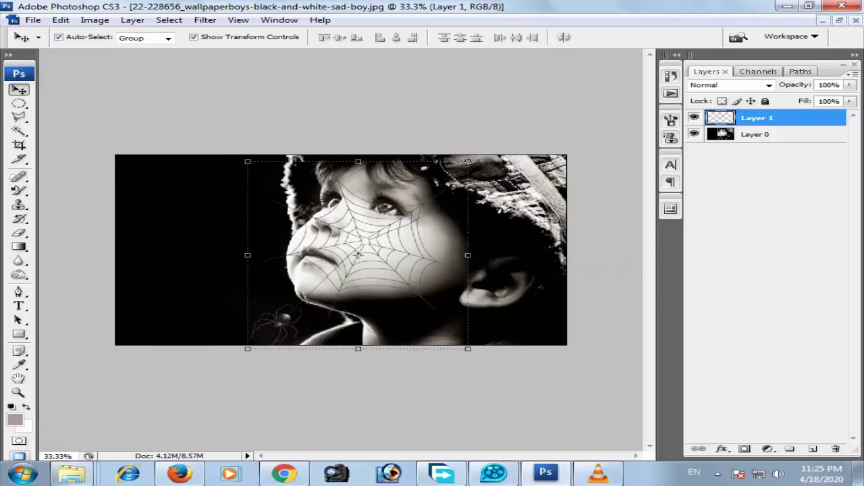
drag(242, 355, 224, 341)
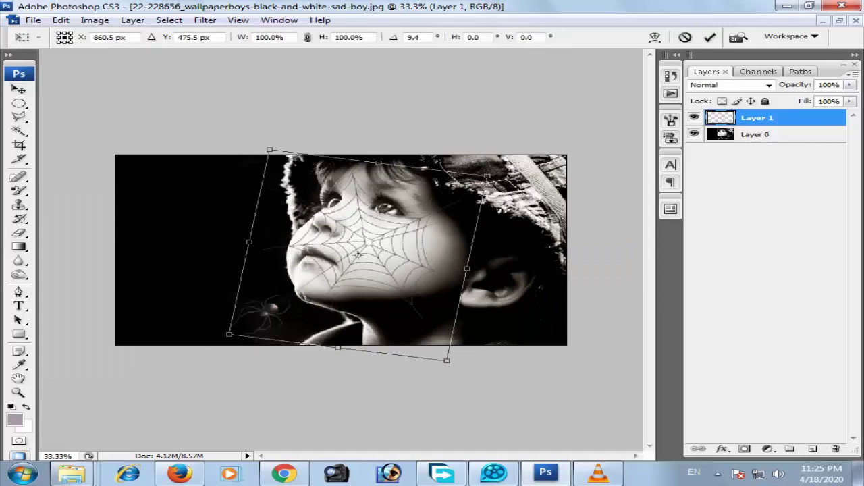
key(Return)
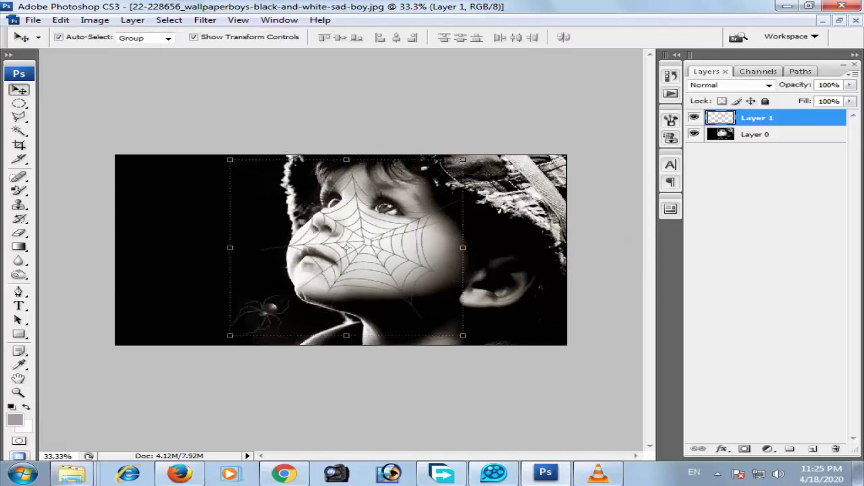
key(Up)
key(Up)
key(Up)
key(Up)
key(Up)
key(Up)
key(Up)
key(Up)
key(Up)
key(Up)
key(Up)
key(Up)
key(Up)
key(Up)
key(Left)
key(Left)
key(Left)
key(Left)
key(Left)
key(Left)
key(Left)
key(Left)
key(Left)
key(Left)
key(Left)
key(Left)
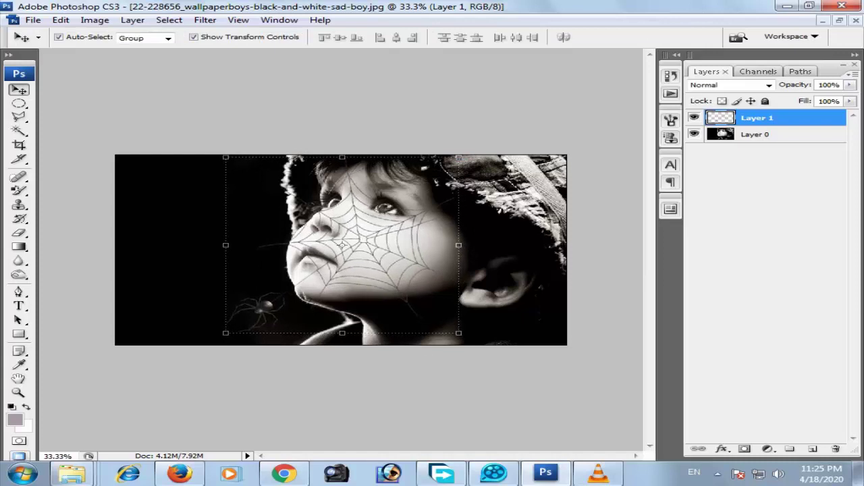
Stretch the web toward the boy's ear to about 108.3% of its width
key(ctrl+0)
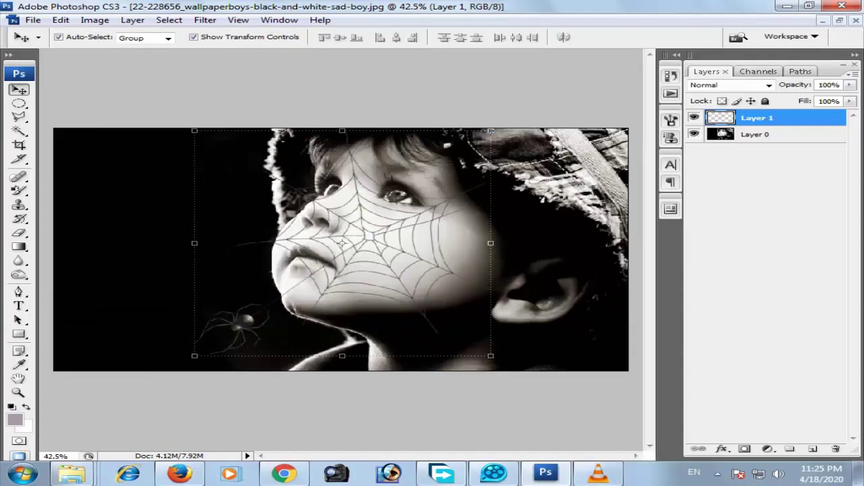
drag(491, 243, 515, 243)
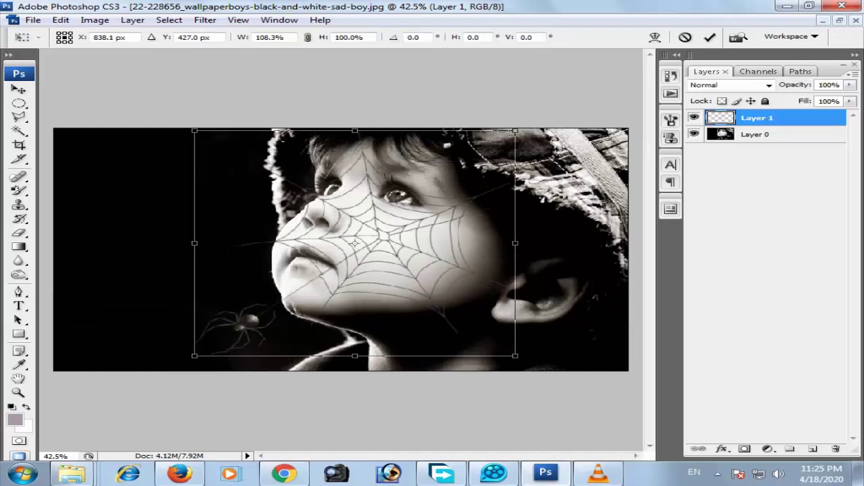
key(Return)
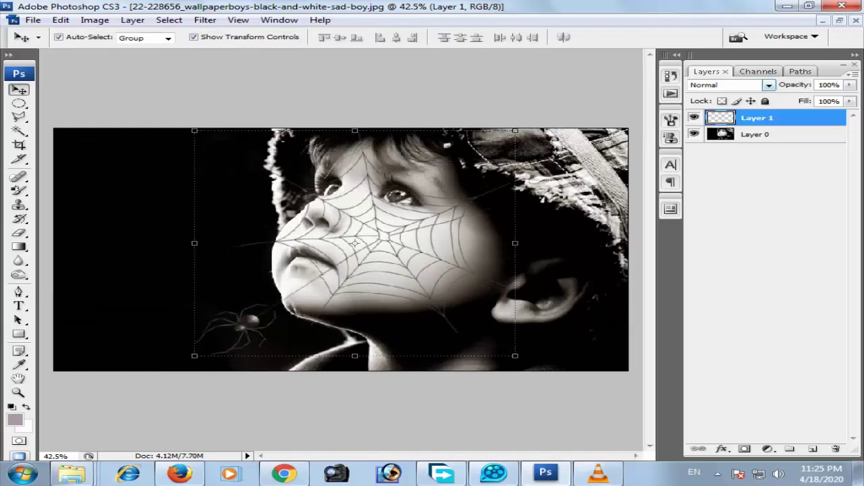
Try the Dissolve blend mode on the web layer and settle on Linear Dodge (Add)
click(769, 85)
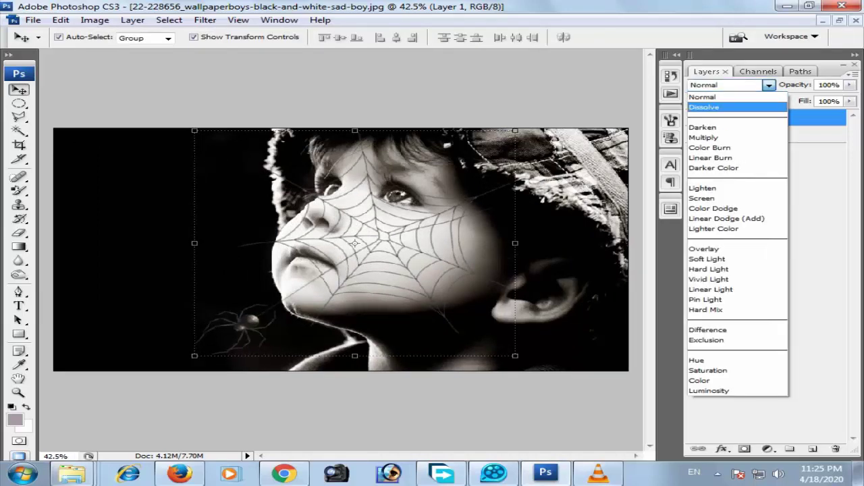
click(703, 106)
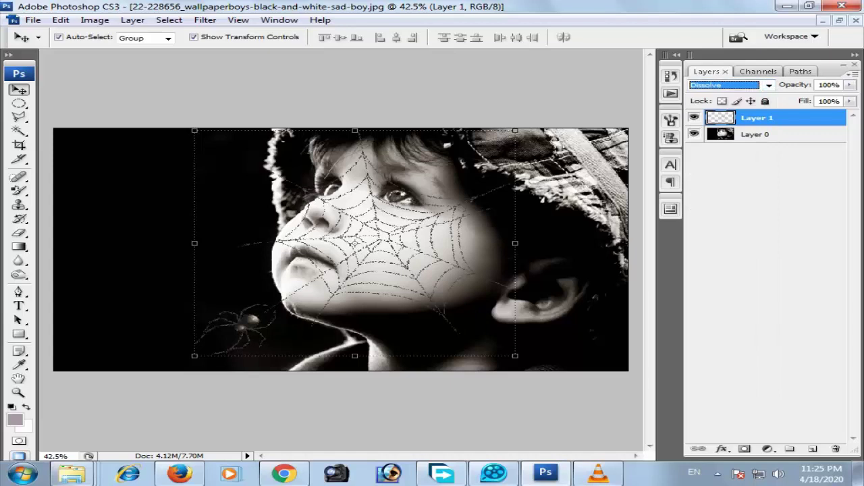
click(769, 85)
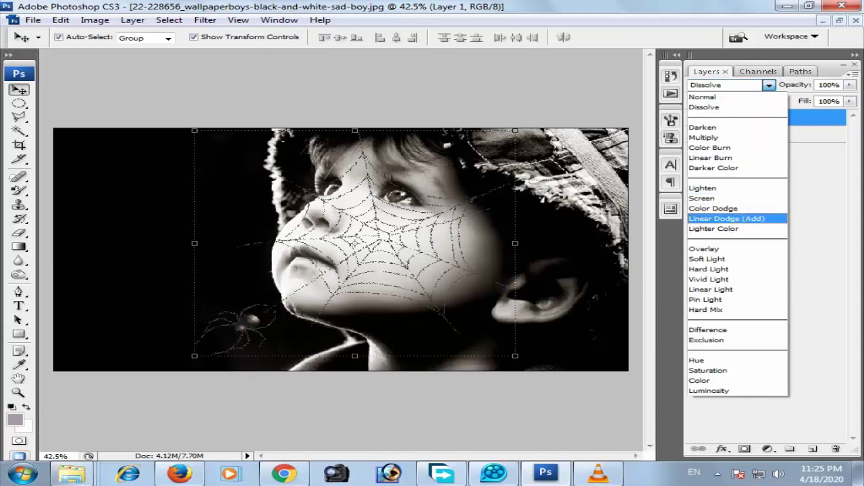
click(727, 218)
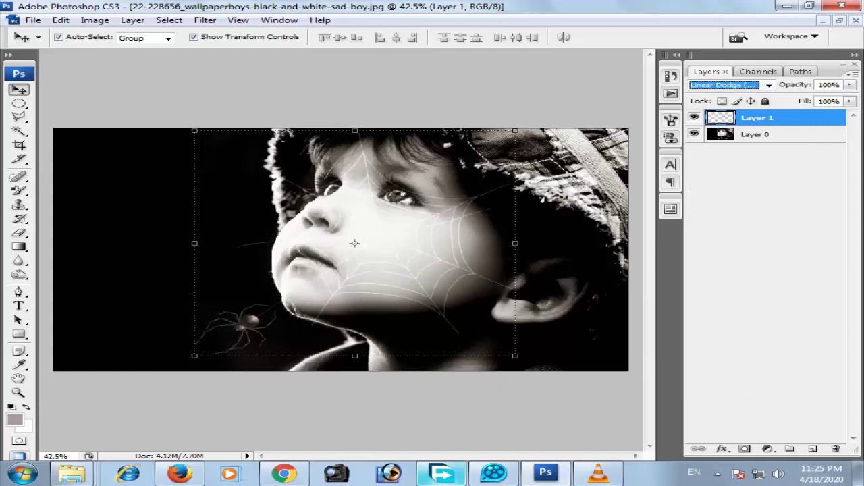
Open spider_PNG35 in Photoshop and scale the spider down to a small size around the middle of its canvas
click(546, 473)
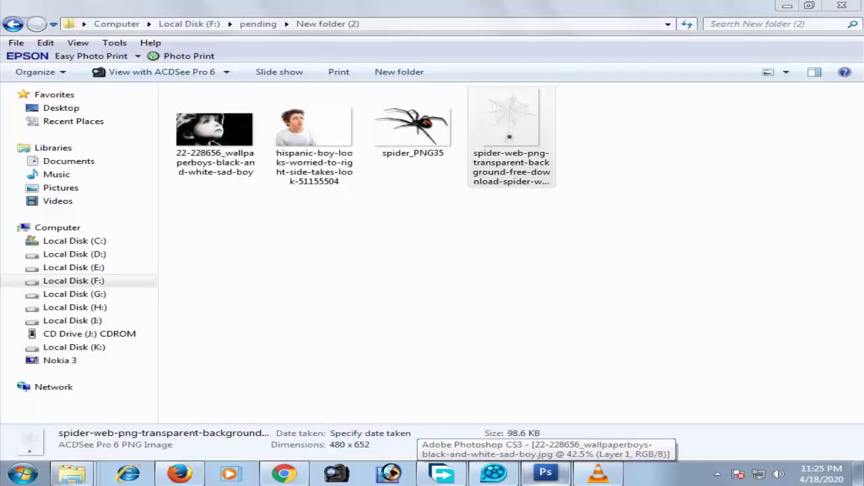
drag(412, 132, 466, 304)
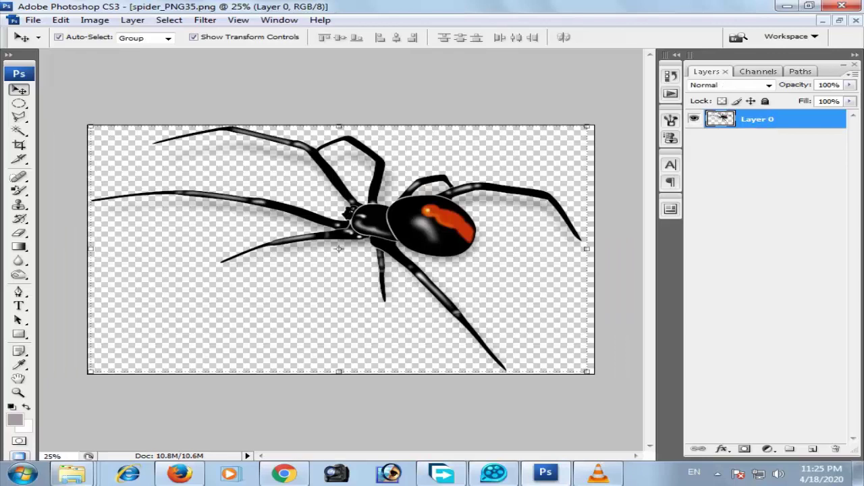
drag(587, 372, 409, 284)
key(Return)
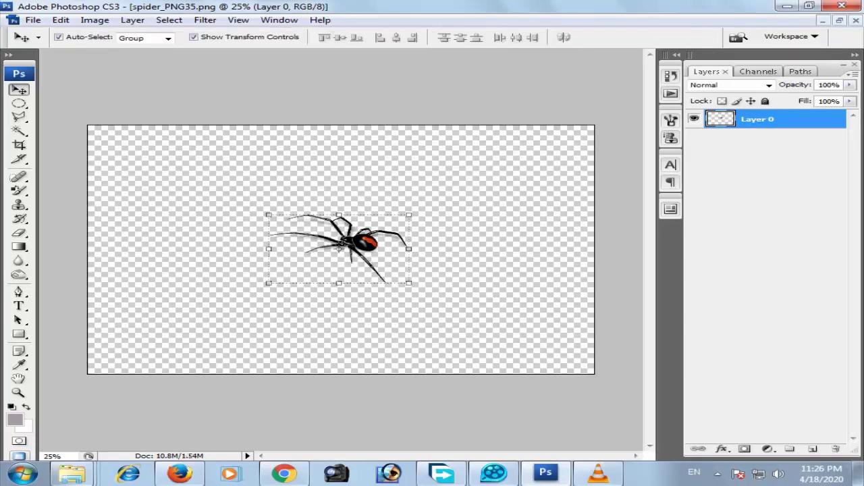
Copy the resized spider into the boy's photo as a new layer and make that layer active
key(ctrl+a)
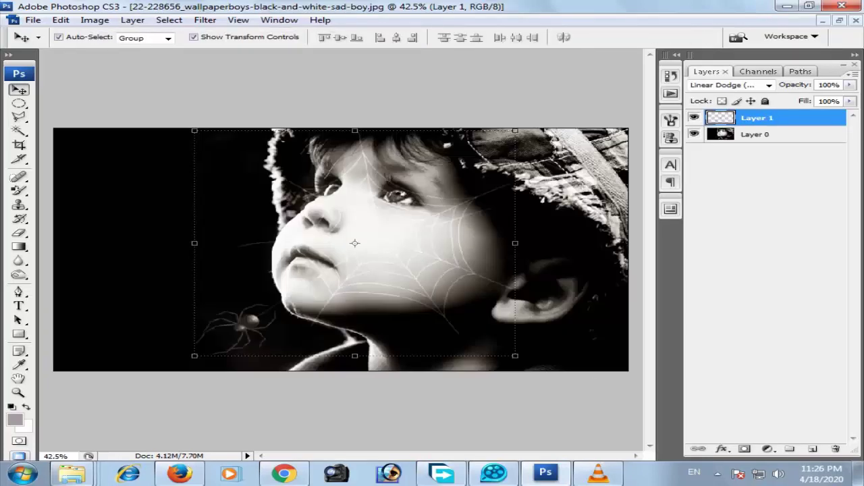
key(ctrl+v)
drag(365, 263, 378, 301)
key(ctrl+z)
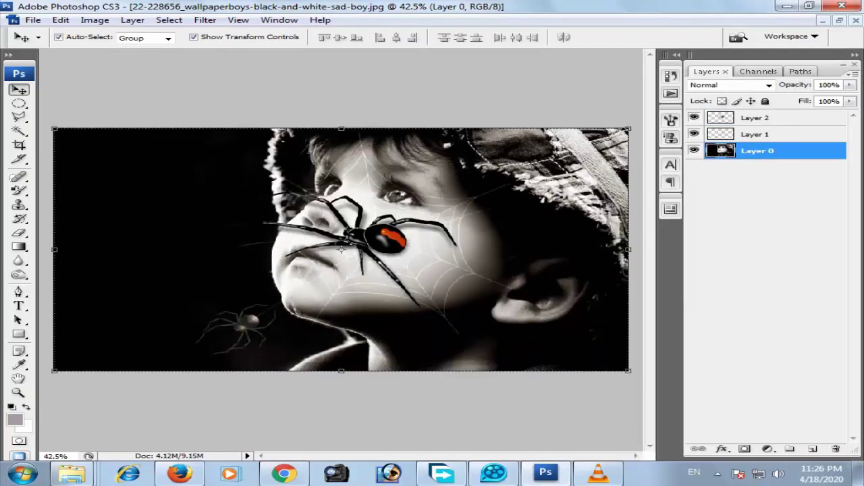
click(755, 117)
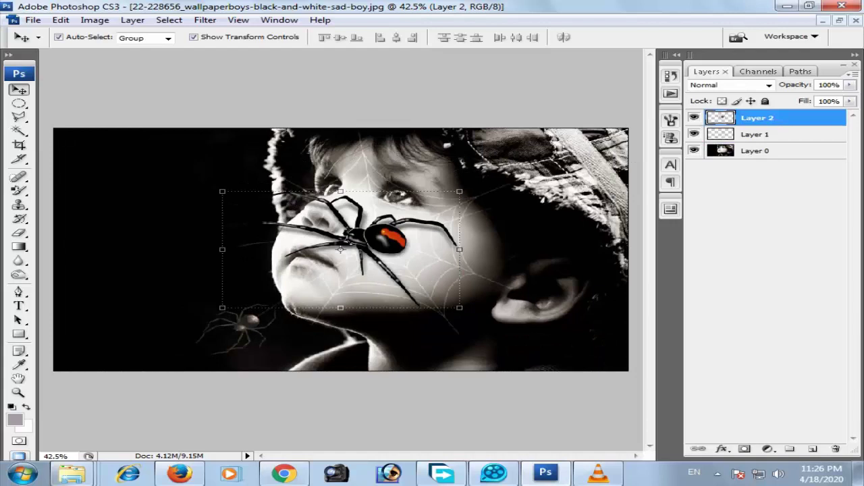
Rotate the spider clockwise on the boy's face and move it toward the ear
key(ctrl+t)
drag(467, 196, 464, 270)
key(Return)
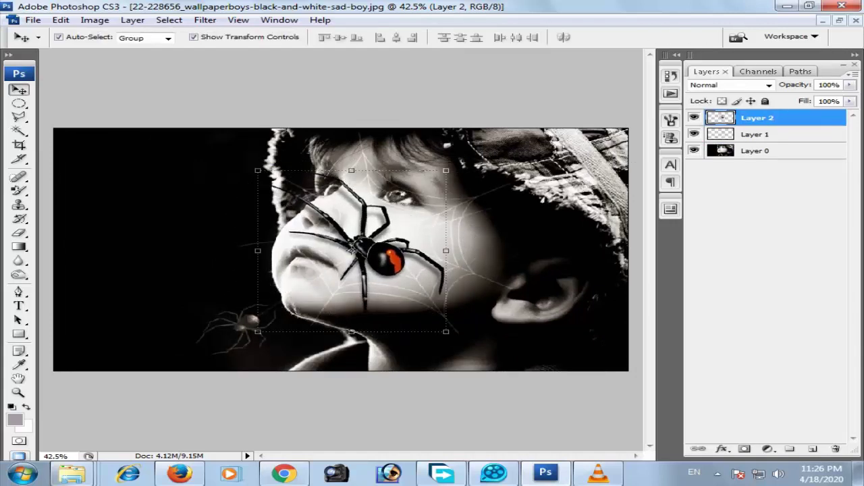
drag(351, 250, 402, 258)
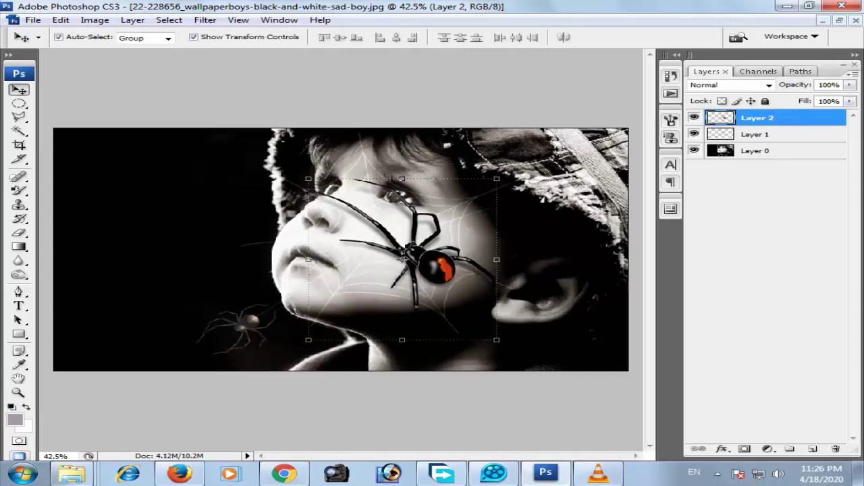
Rotate the spider 20.3° further clockwise and nudge it left and slightly up on the cheek
drag(507, 348, 464, 382)
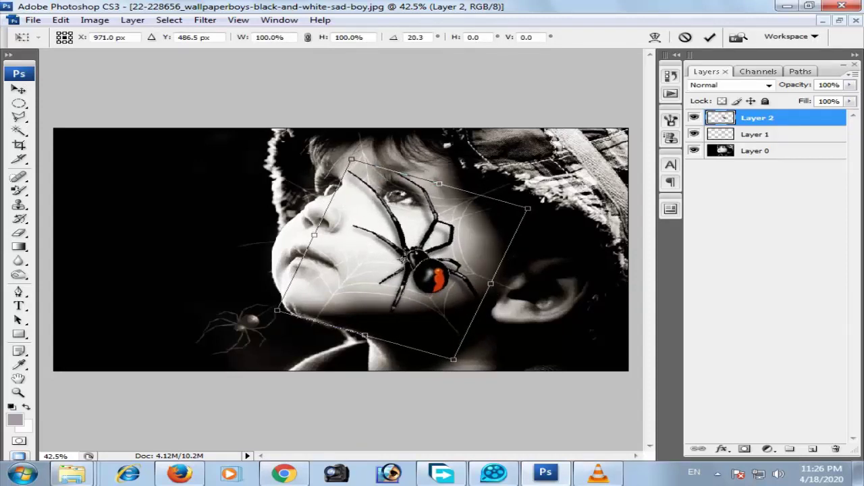
key(Return)
key(shift+Left)
key(shift+Left)
key(shift+Up)
key(shift+Up)
key(shift+Left)
key(Left)
key(Left)
key(Left)
key(Left)
key(Left)
key(Left)
key(Left)
key(Left)
key(Left)
key(Left)
key(Left)
key(Left)
key(Left)
key(Left)
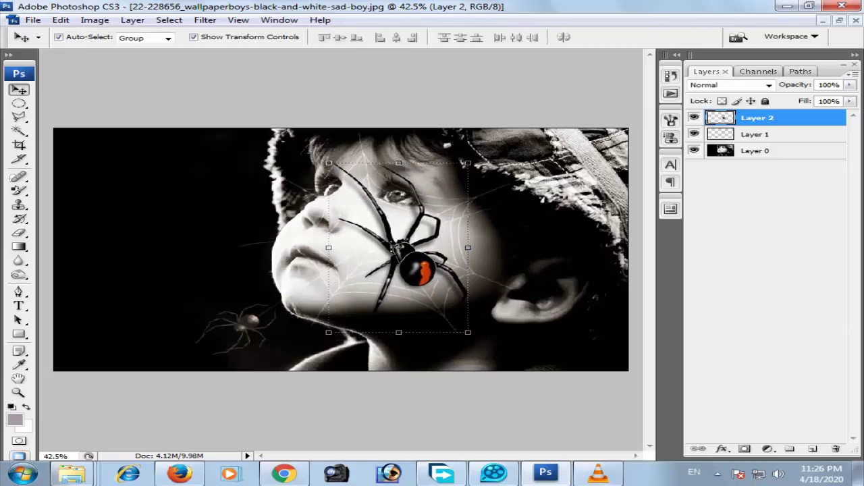
key(Up)
key(Up)
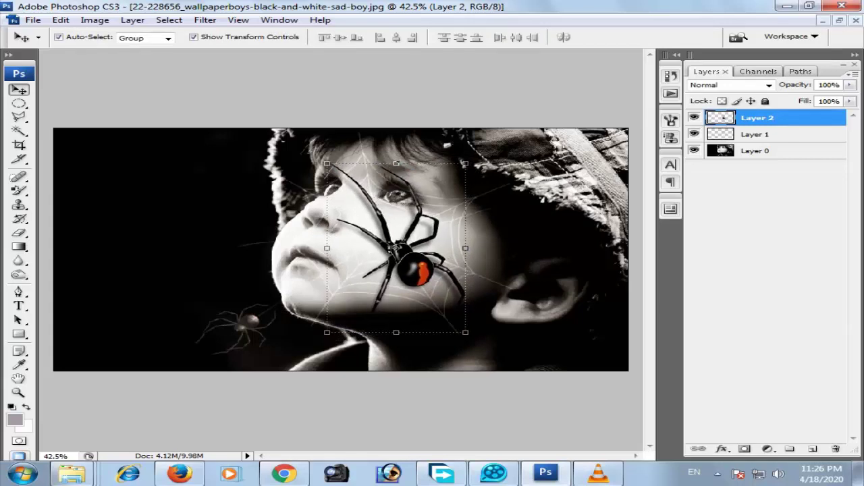
Scale the spider proportionally to 64.7%
key(ctrl+t)
drag(395, 163, 397, 195)
key(ctrl+plus)
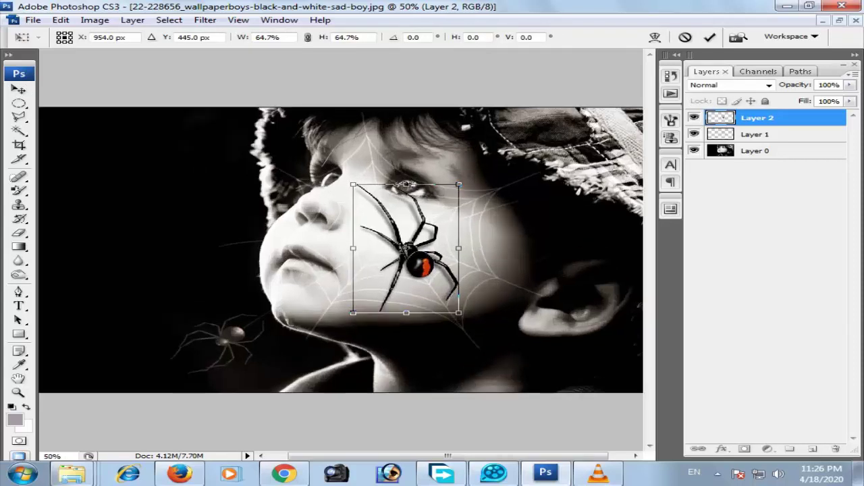
key(Return)
Nudge the spider slightly down to fine-tune its position on the cheek below the eye
key(ctrl+plus)
key(Left)
key(Left)
key(Left)
key(Down)
key(Down)
key(Down)
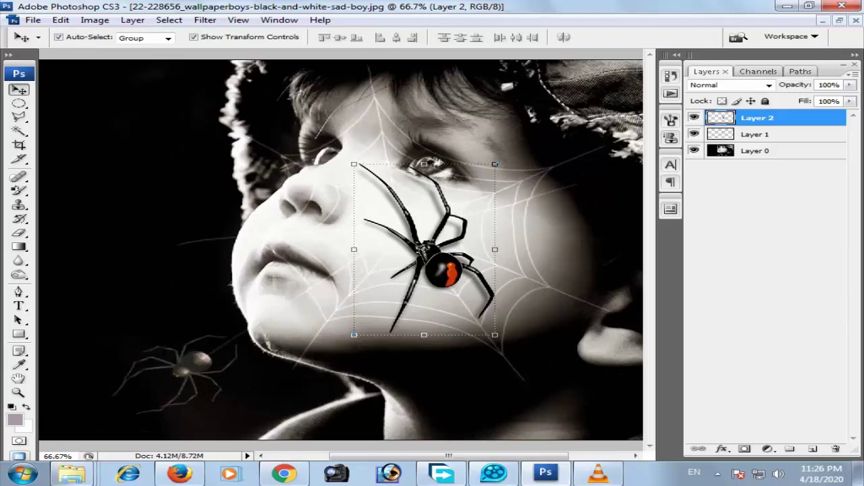
key(Right)
key(Right)
key(Right)
key(Down)
key(Down)
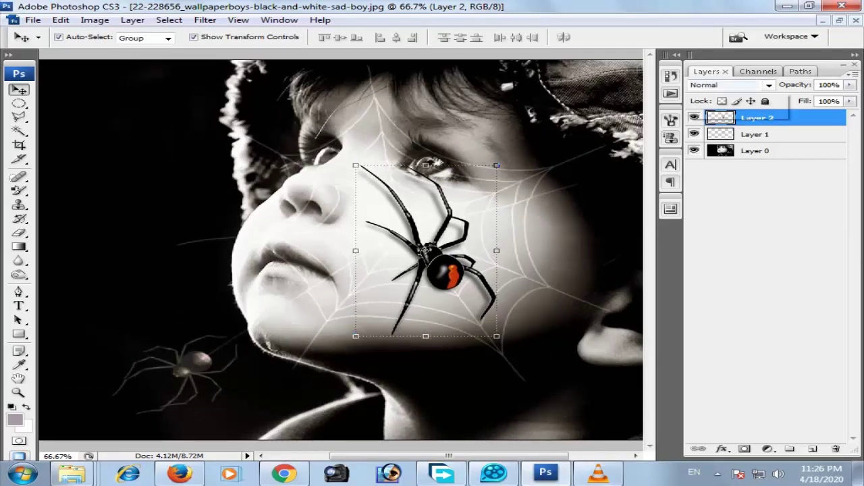
Try the blend modes from Dissolve through Luminosity on the spider layer, and return it to Normal
click(769, 85)
key(Up)
key(Up)
key(Up)
key(Up)
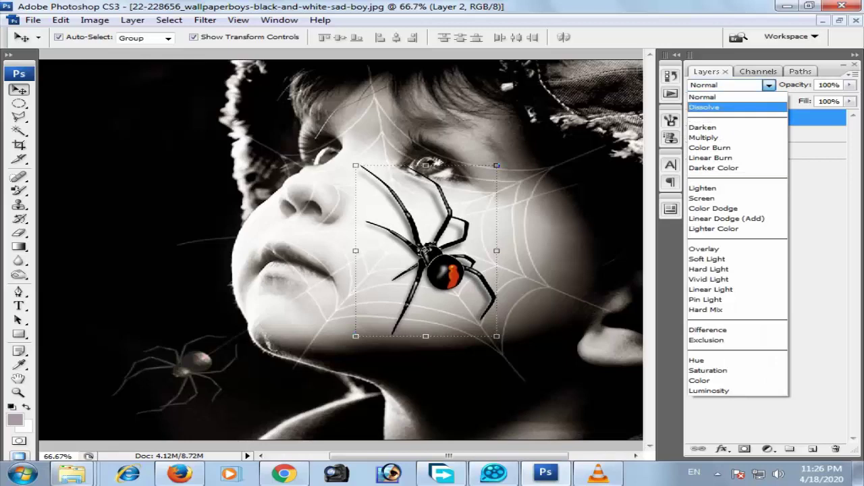
key(Return)
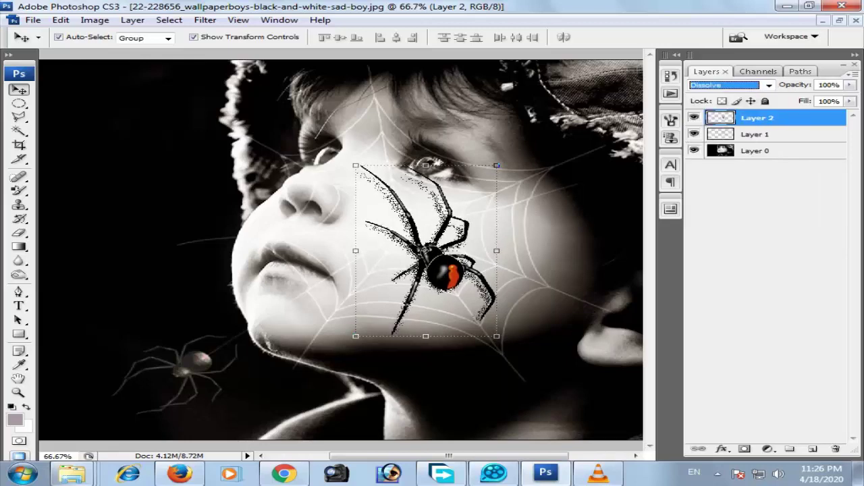
key(Down)
key(Down)
key(Down)
key(Down)
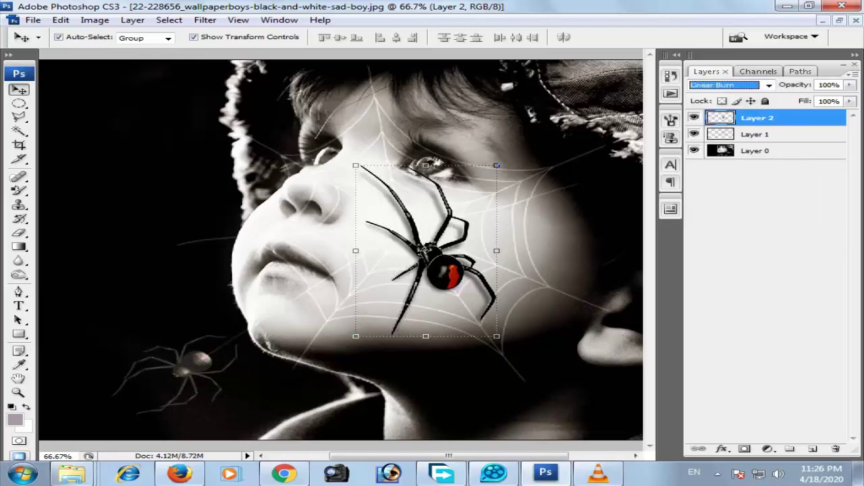
key(Down)
key(Down)
key(Down)
key(Down)
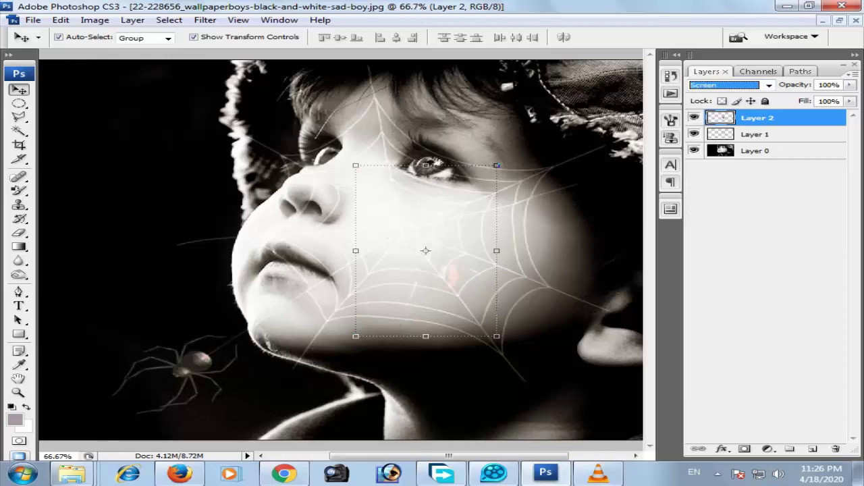
key(Down)
key(Down)
key(Down)
key(Down)
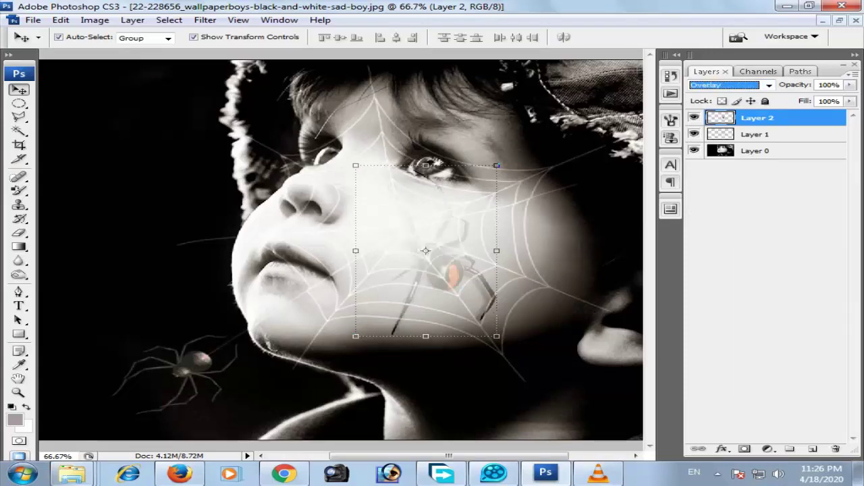
key(Down)
key(Down)
key(Down)
key(Down)
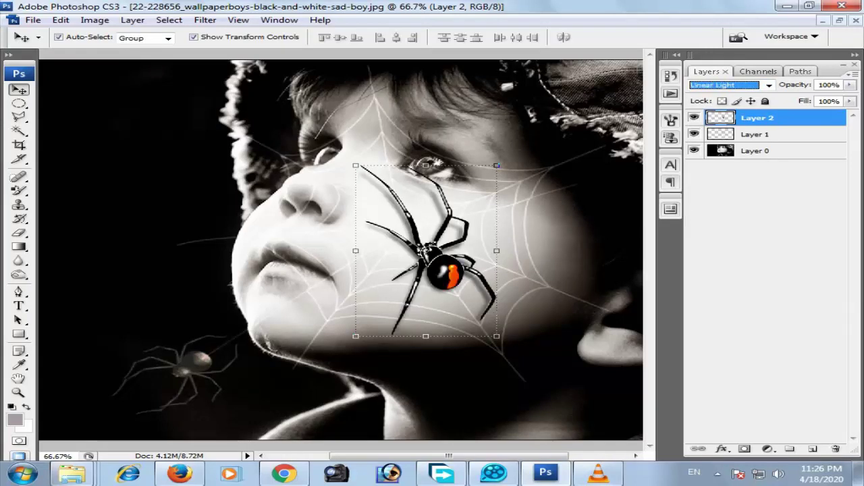
key(Down)
key(Down)
key(Down)
key(Down)
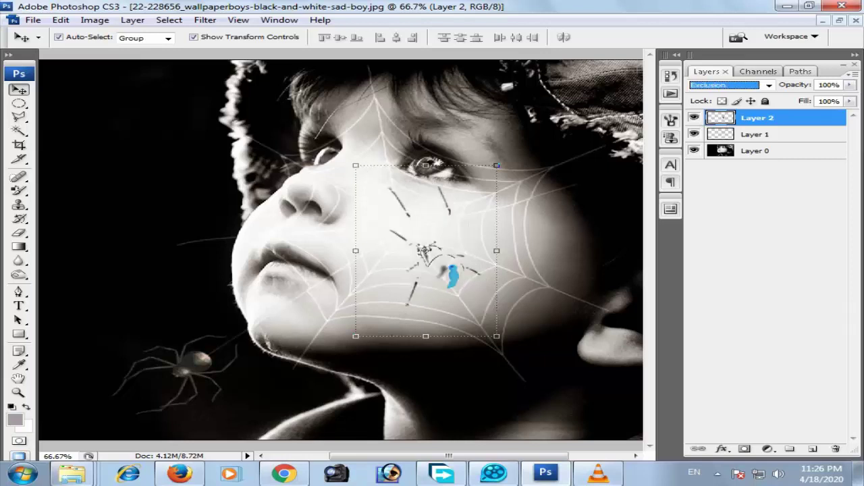
key(Down)
key(Down)
key(Down)
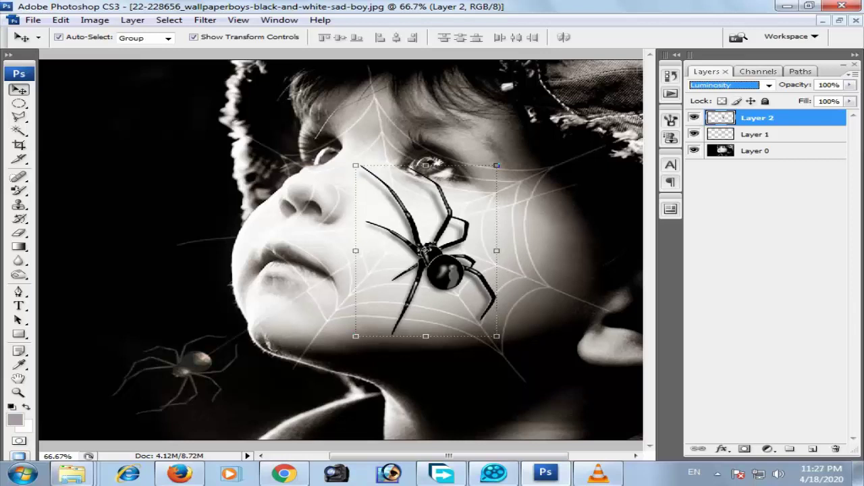
click(769, 85)
key(Home)
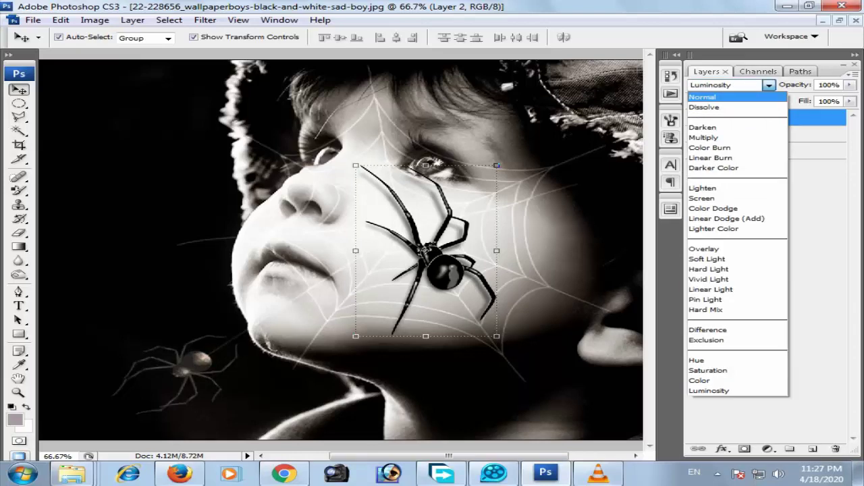
key(Return)
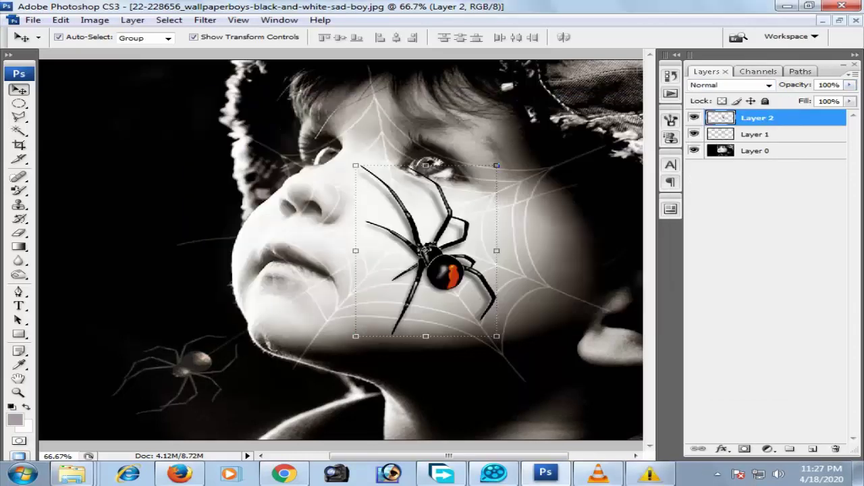
Lower the spider layer's opacity to 49%
click(850, 85)
drag(850, 97, 806, 97)
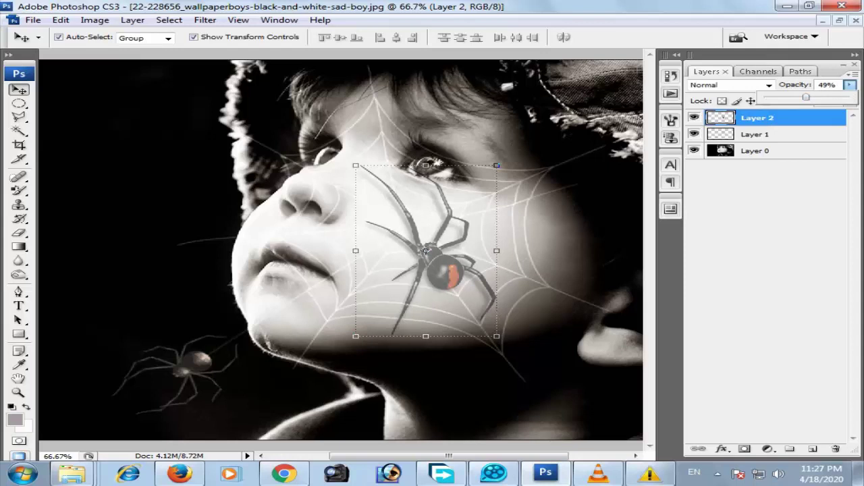
click(800, 72)
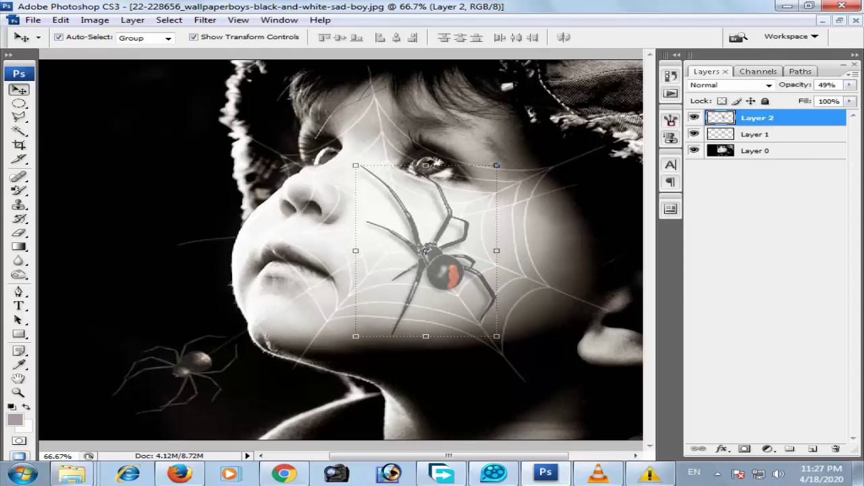
Apply a Brightness/Contrast adjustment to the spider layer with brightness -106 and contrast +23
click(95, 20)
mouse_move(168, 52)
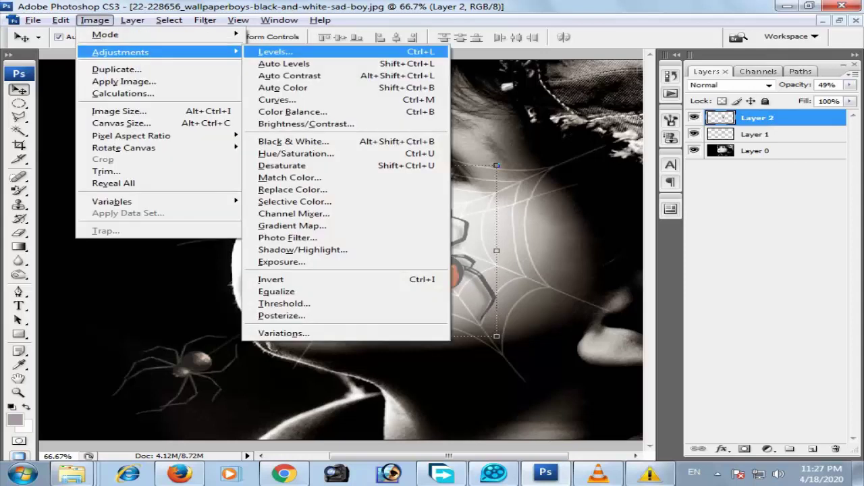
click(306, 124)
drag(391, 166, 332, 166)
key(Tab)
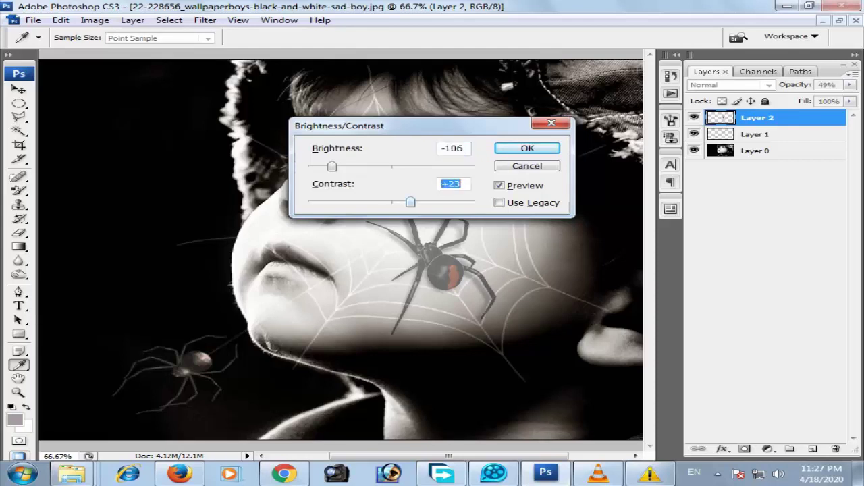
key(Return)
key(v)
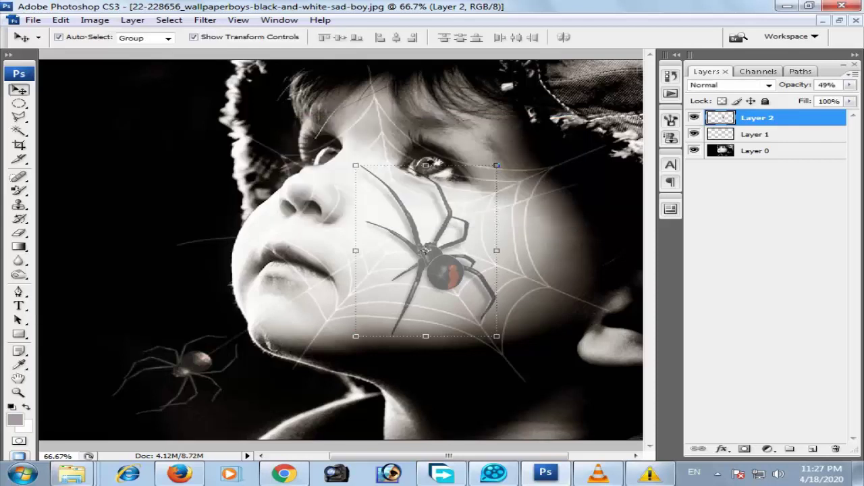
key(ctrl+0)
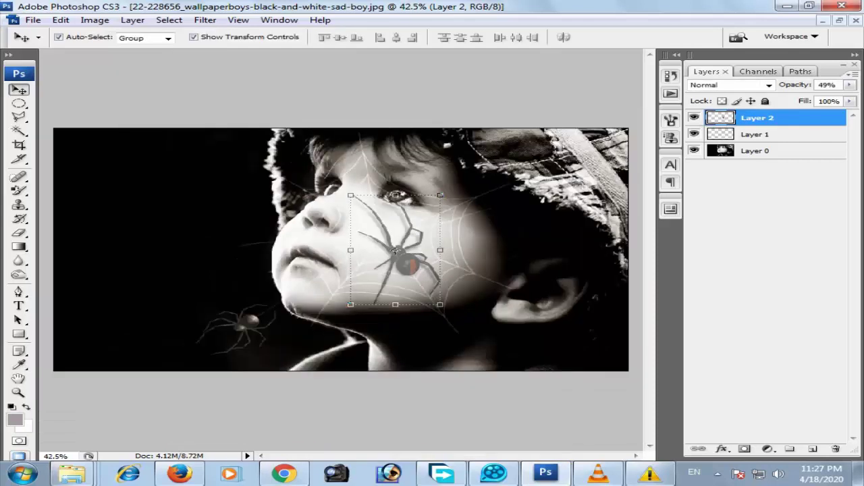
key(ctrl+plus)
key(ctrl+0)
key(ctrl+plus)
key(ctrl+plus)
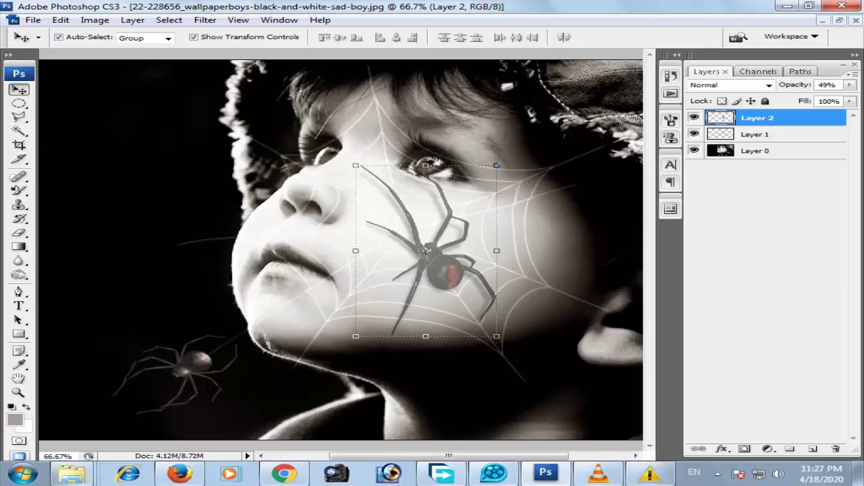
key(ctrl+0)
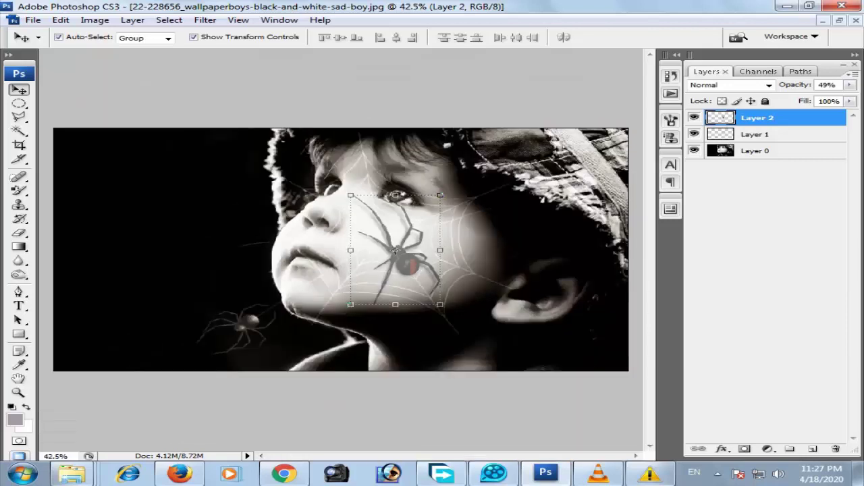
Darken the boy's photo layer with a Curves adjustment, using a midtone point at input 158 and output 125
click(341, 250)
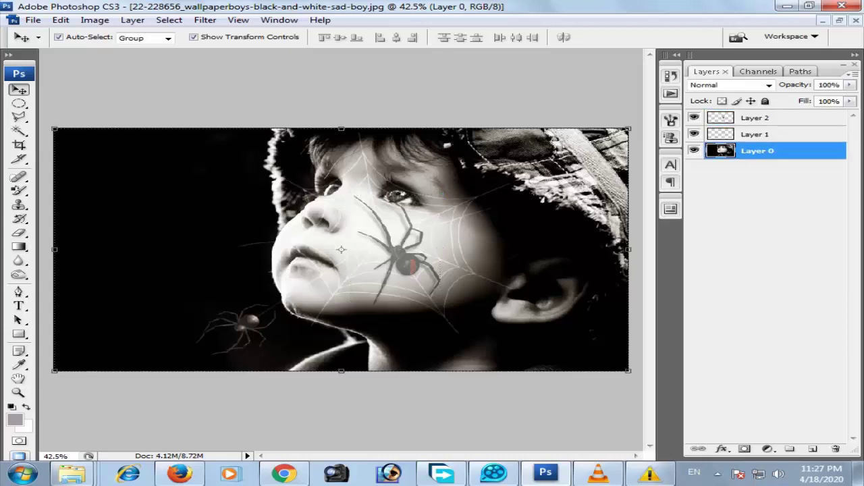
key(ctrl+m)
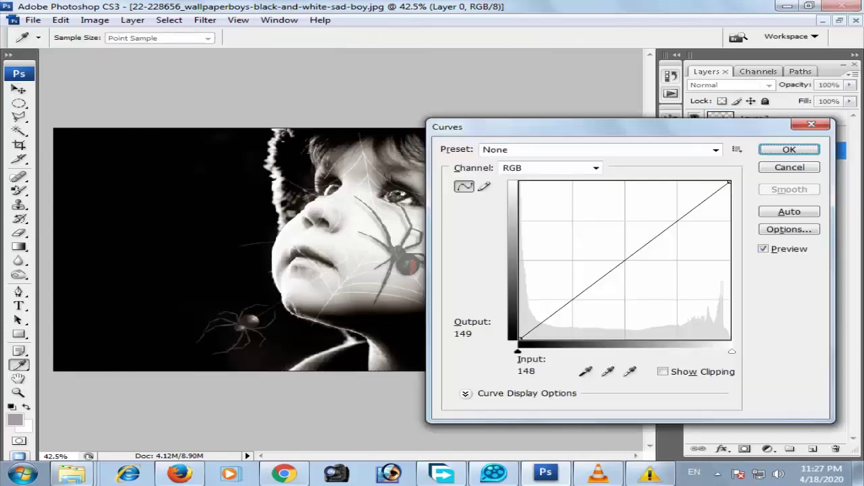
click(643, 261)
drag(643, 261, 650, 262)
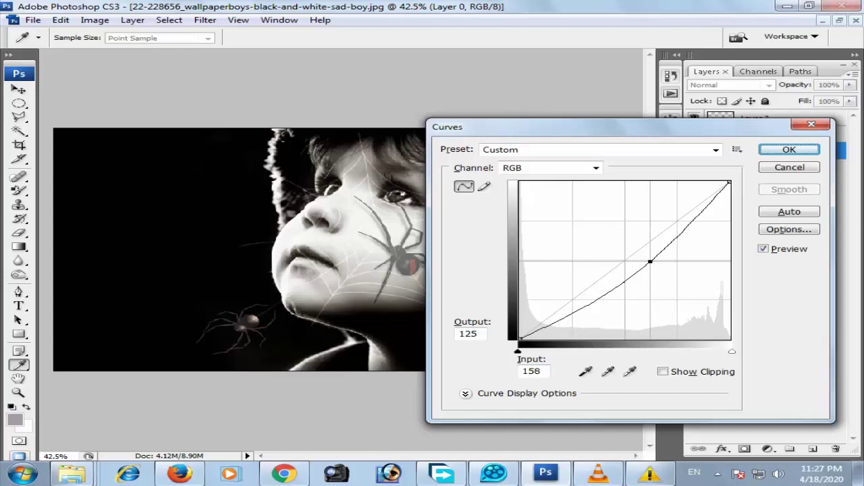
key(Return)
Toggle the Curves adjustment off and on to compare the photo before and after
key(ctrl+z)
key(ctrl+z)
key(ctrl+z)
key(ctrl+z)
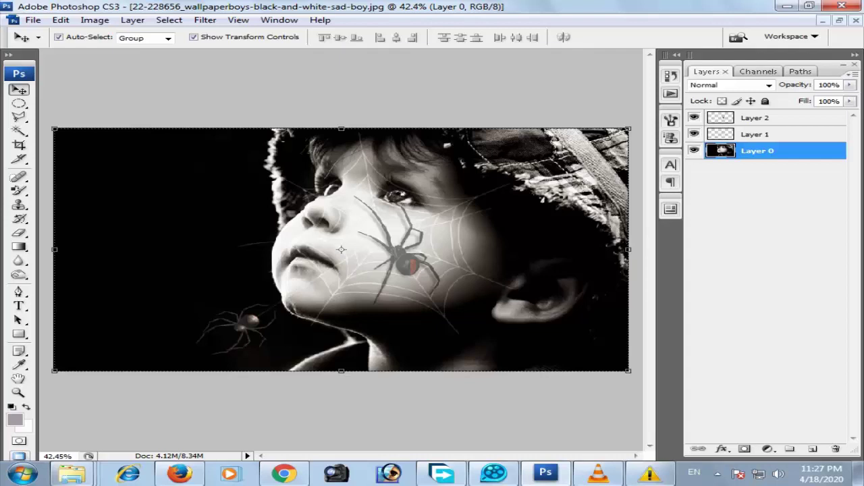
key(ctrl+plus)
key(ctrl+z)
key(ctrl+z)
key(ctrl+z)
key(ctrl+z)
key(ctrl+z)
key(ctrl+z)
key(ctrl+0)
Save the composite as a JPEG named 55 in New folder (2), with quality 12 (Maximum) and the Baseline ("Standard") format option
click(33, 20)
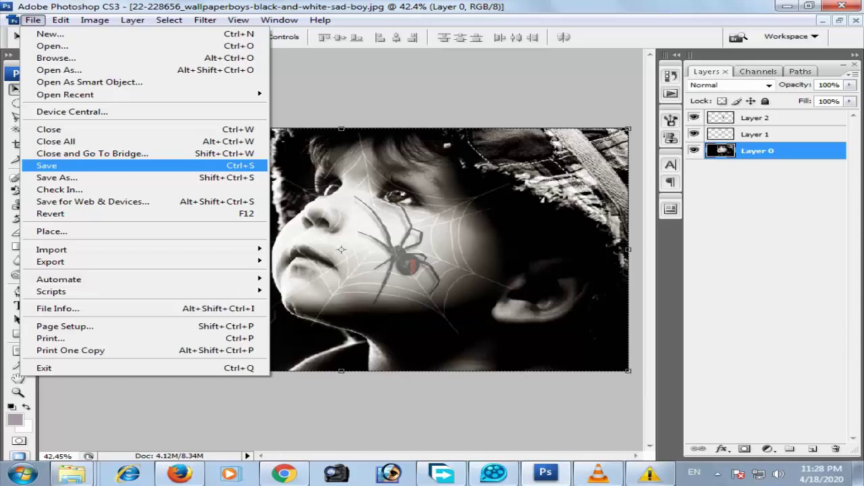
key(Return)
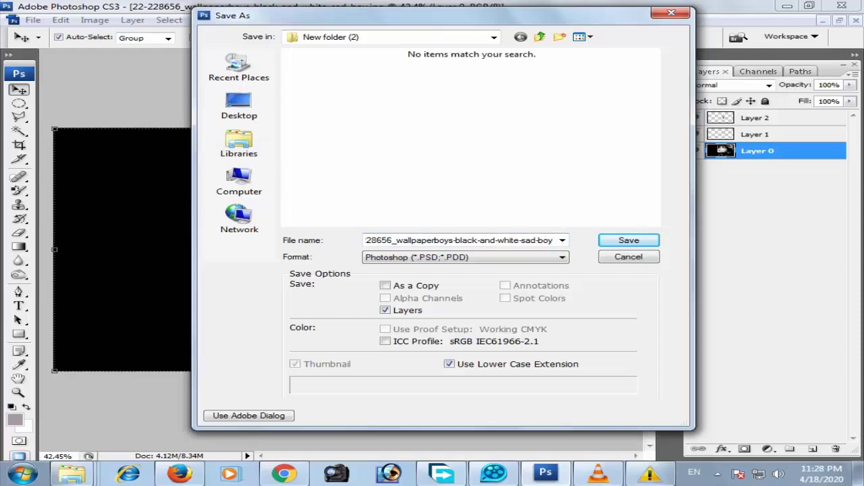
double_click(467, 241)
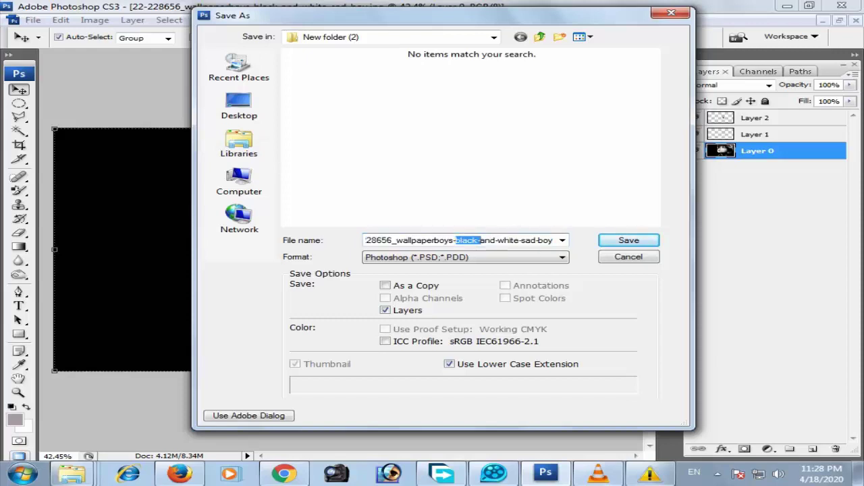
key(ctrl+a)
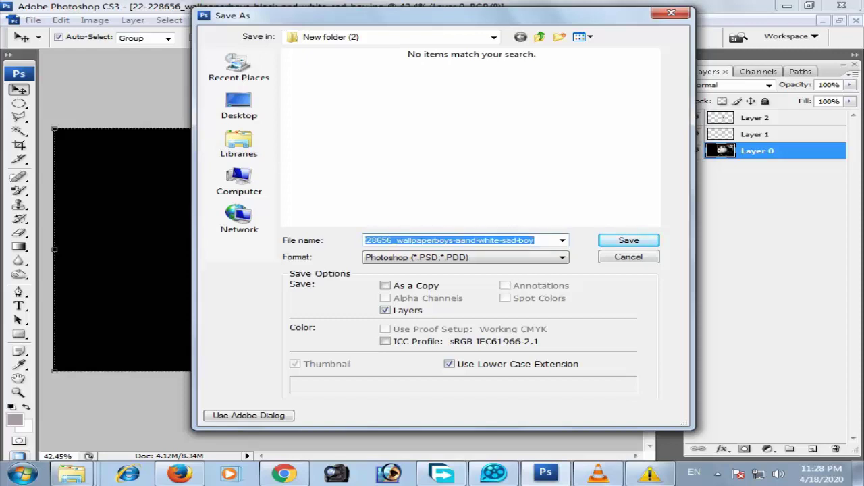
text(55)
key(Tab)
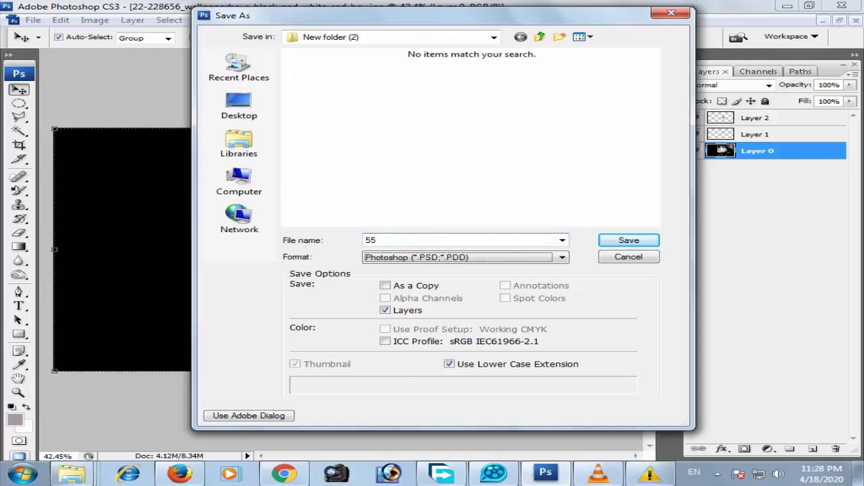
key(j)
key(Return)
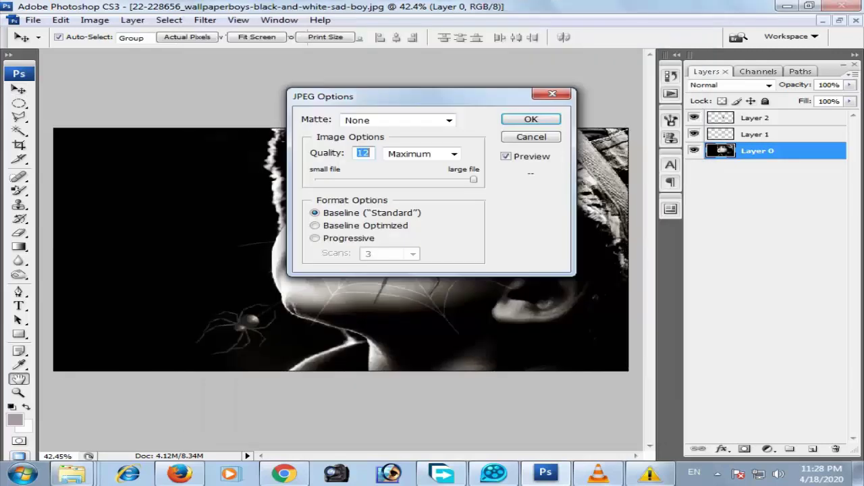
key(Return)
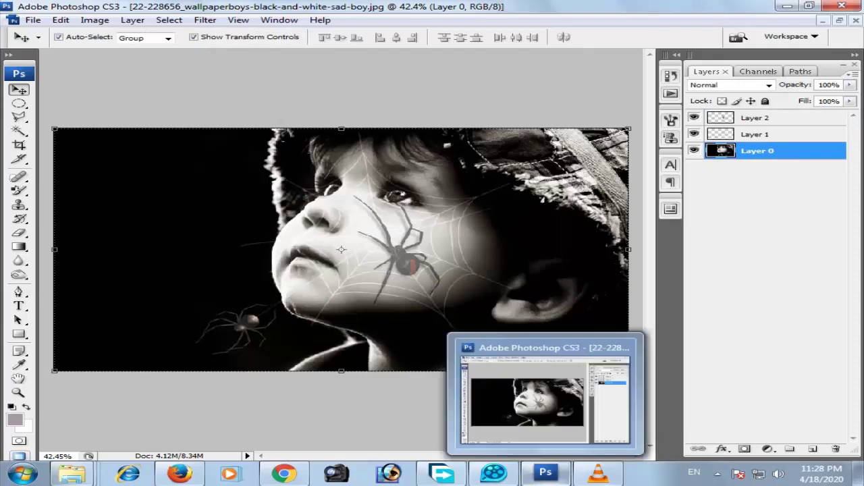
Switch to the image folder, open the original boy photo in ACDSee Quick View and compare it repeatedly with the saved image 55
click(546, 472)
click(473, 283)
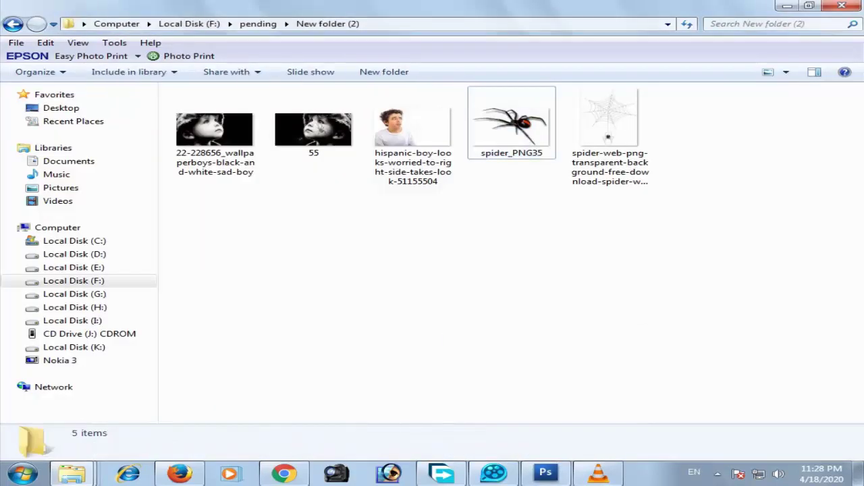
double_click(215, 131)
key(Right)
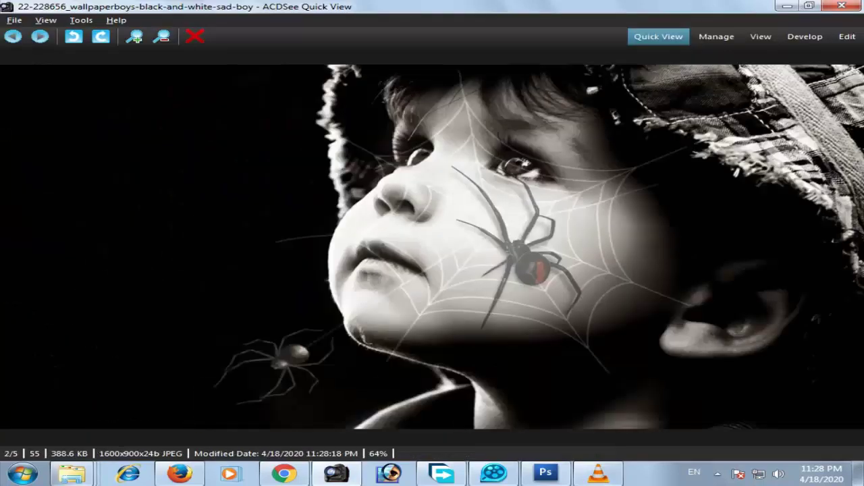
key(Left)
key(Right)
key(Left)
key(Right)
key(Left)
key(Right)
key(Left)
key(Right)
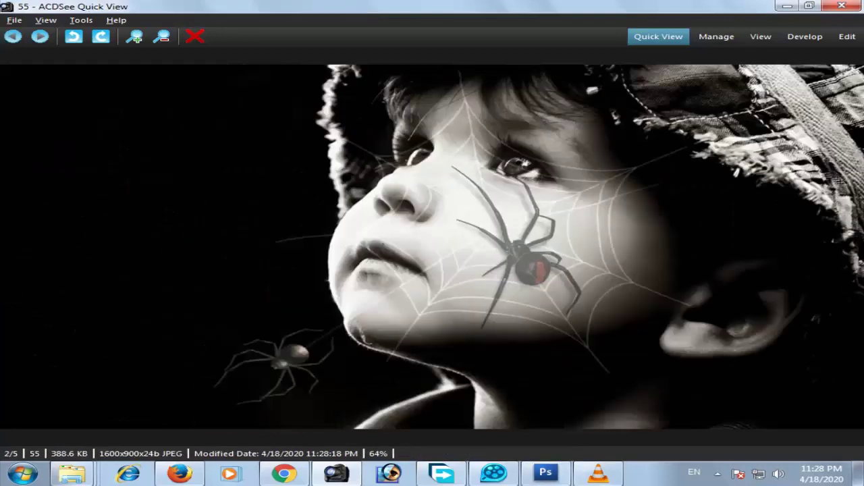